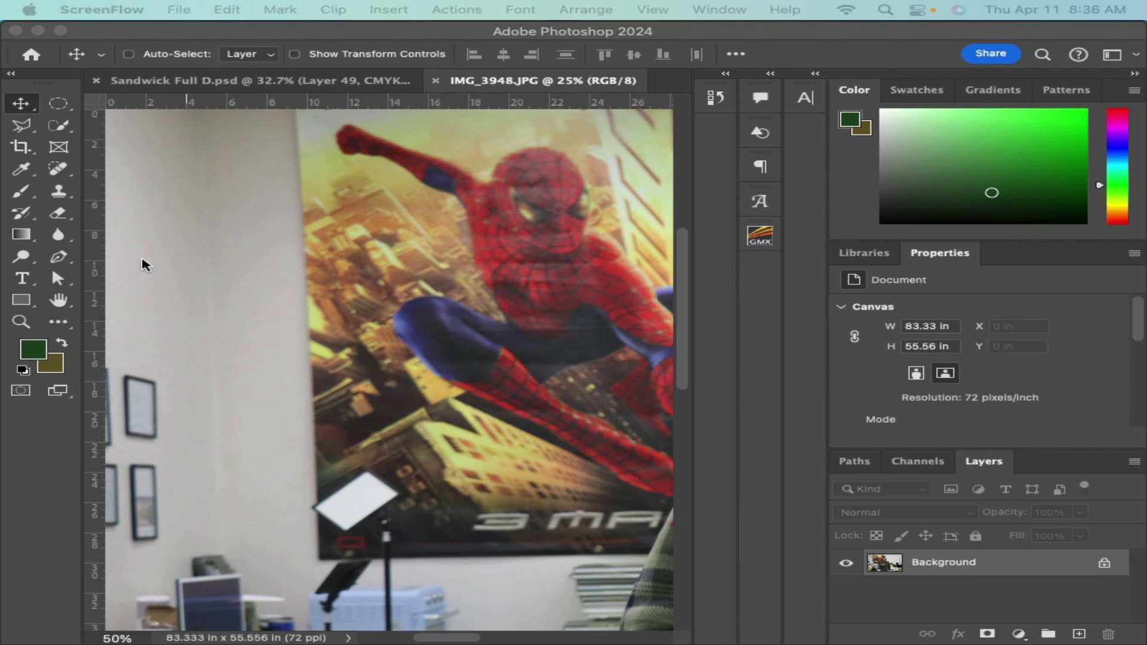
Step: Start a Pen tool path on IMG_3948.JPG with a first anchor at the shoulder seam of the plaid shirt
left_click(64, 261)
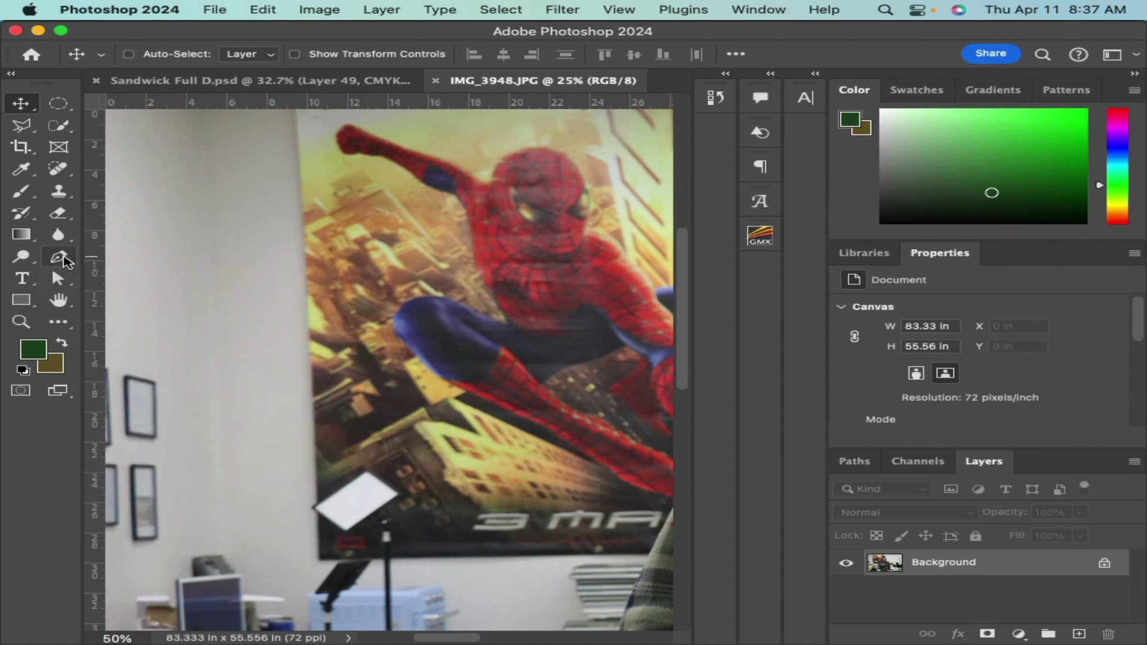
left_click(60, 258)
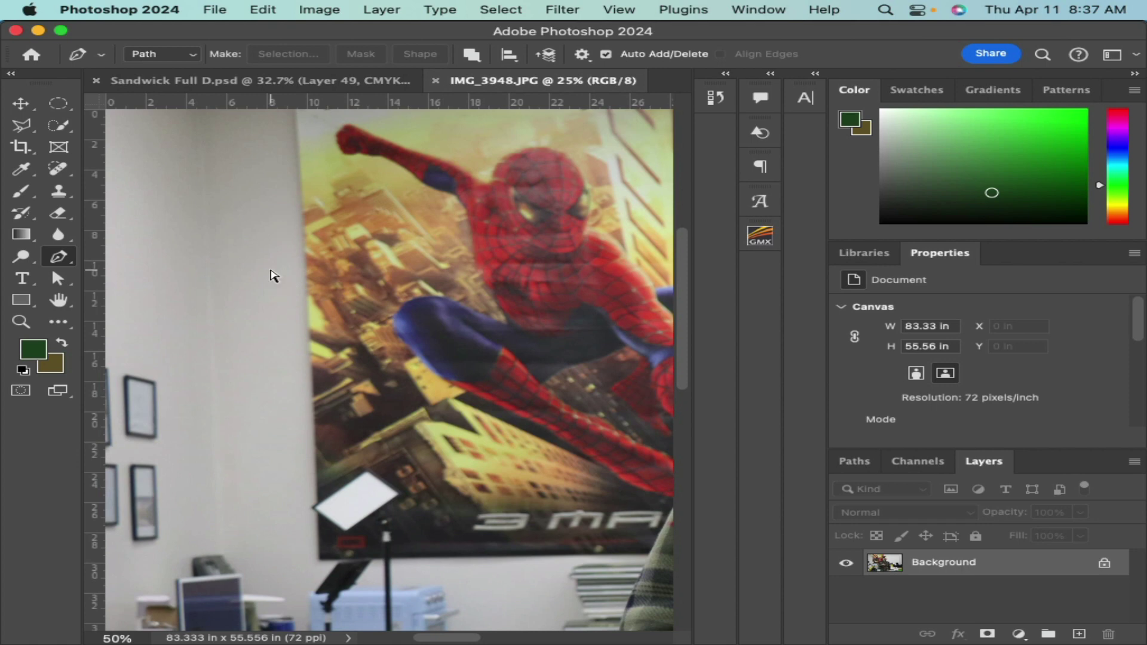
key("super+0")
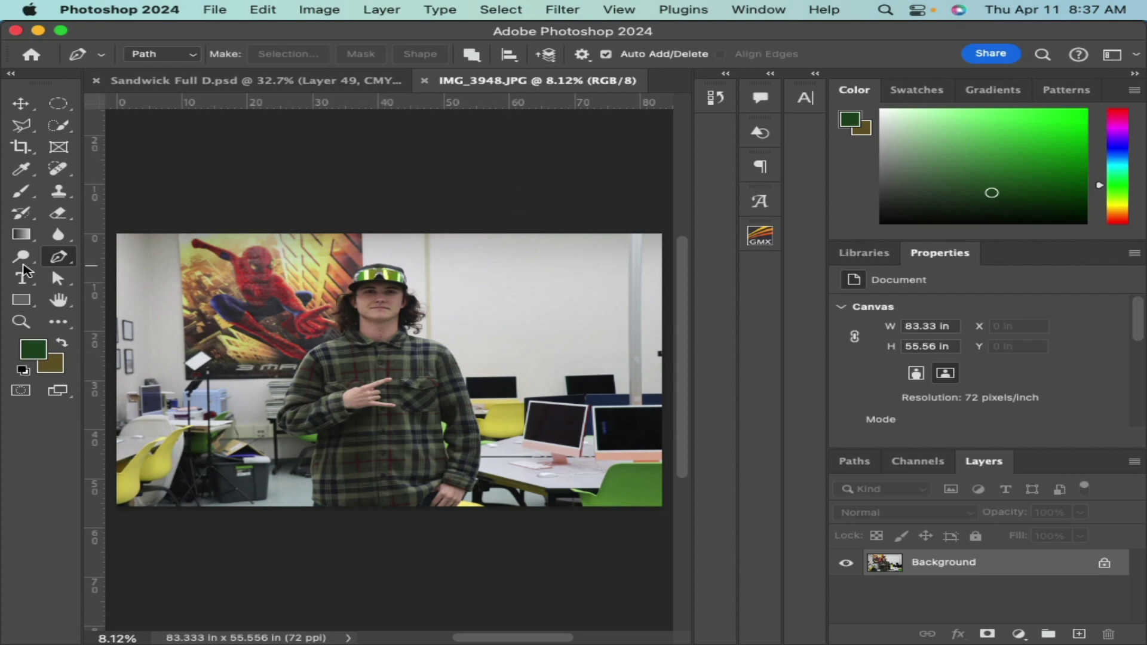
mouse_move(54, 259)
scroll(347, 349, "up", 1)
left_click_drag(346, 350, 536, 320)
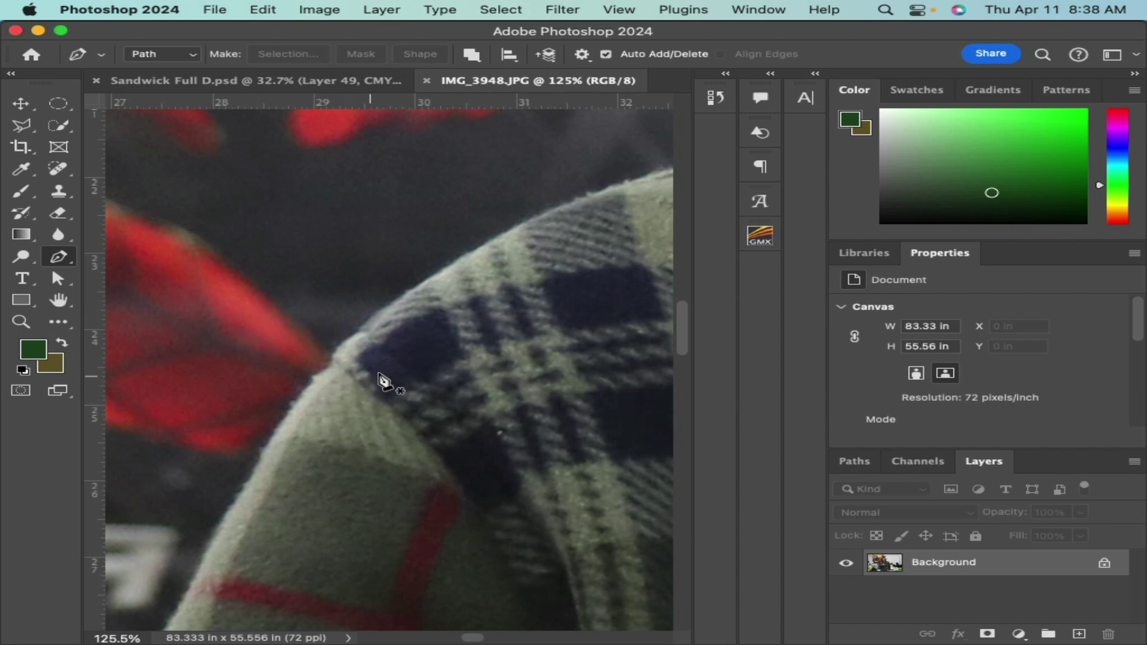
left_click(352, 343)
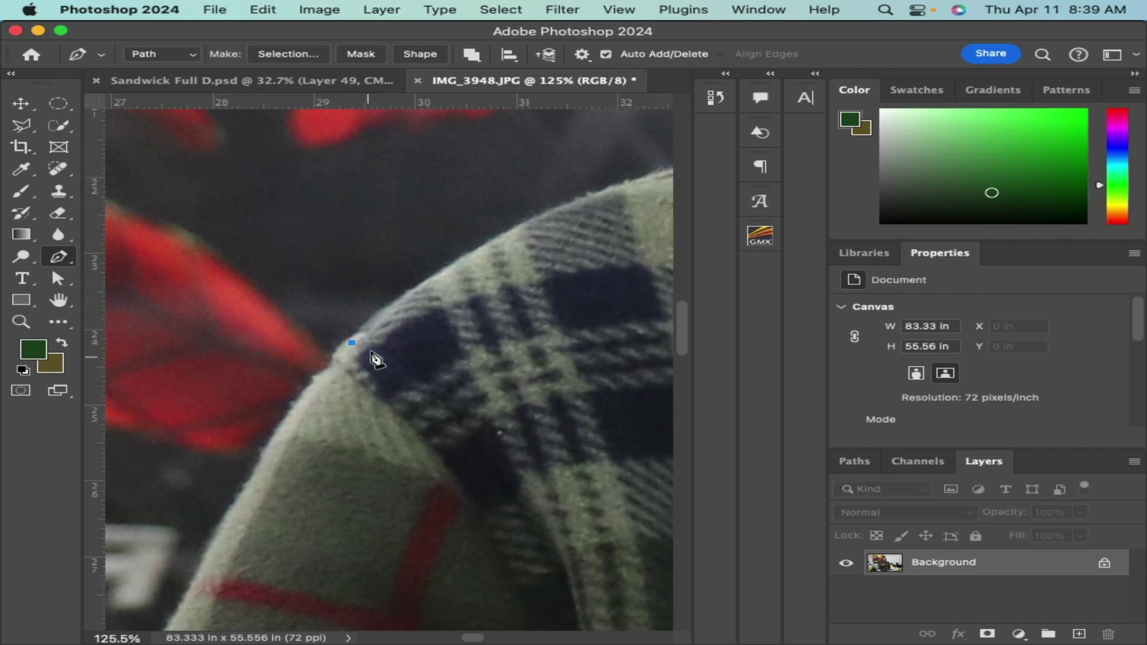
Step: Add a second anchor on top of the shoulder and stretch its direction handles so the curve follows the shirt edge
left_click(644, 187)
left_click_drag(511, 277, 447, 302)
key("super+z")
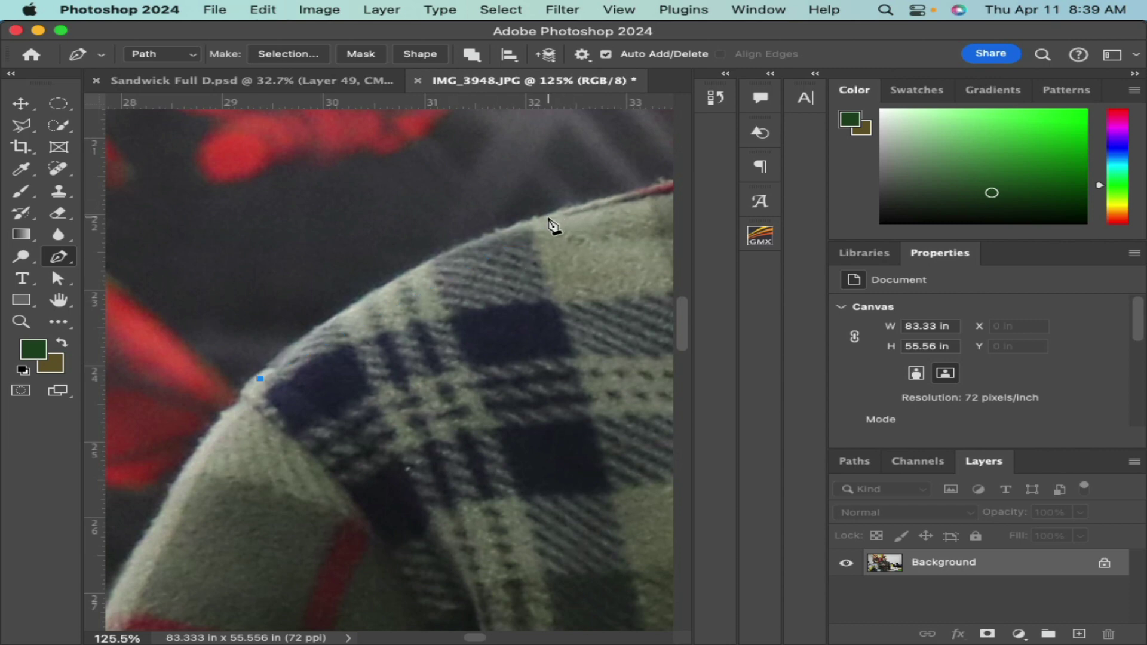
left_click(549, 218)
left_click_drag(548, 219, 599, 241)
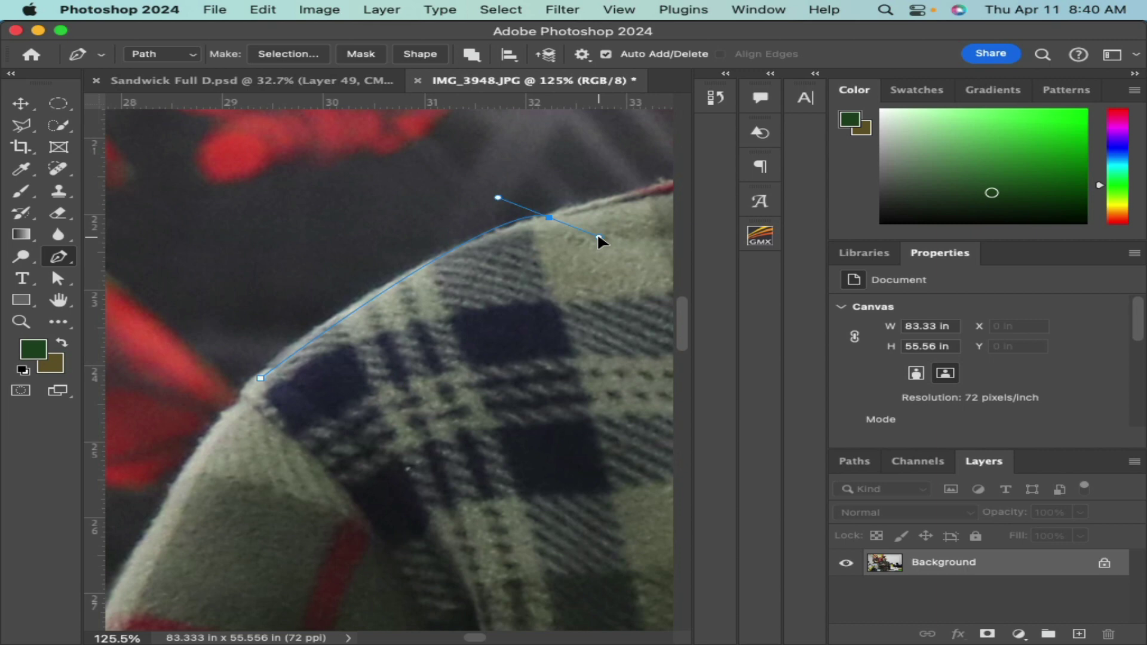
left_click(656, 180)
left_click_drag(662, 186, 429, 249)
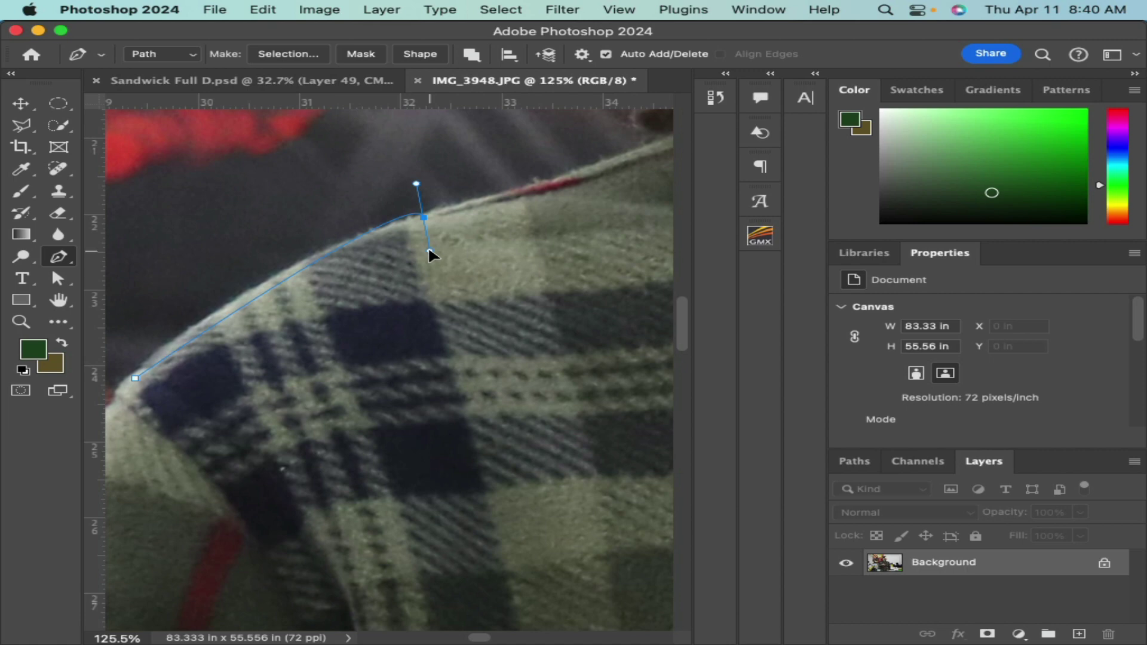
left_click_drag(416, 183, 603, 161)
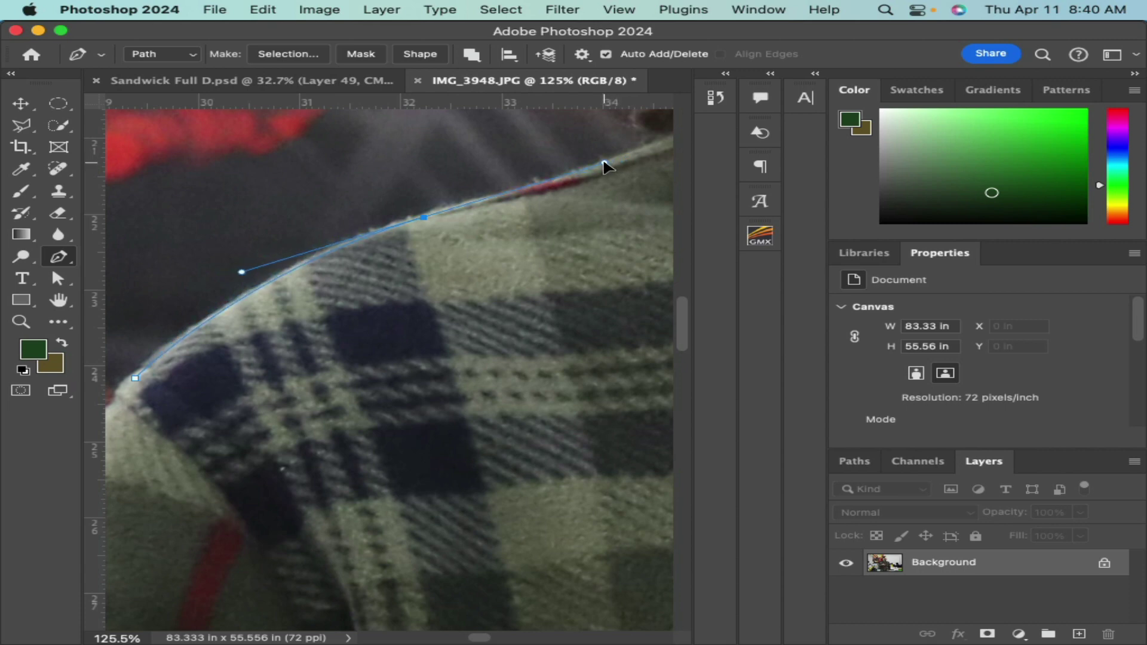
left_click_drag(603, 161, 606, 162)
Step: Try to extend the path to a point in the dark background above the shoulder, and undo that point
left_click_drag(560, 239, 292, 498)
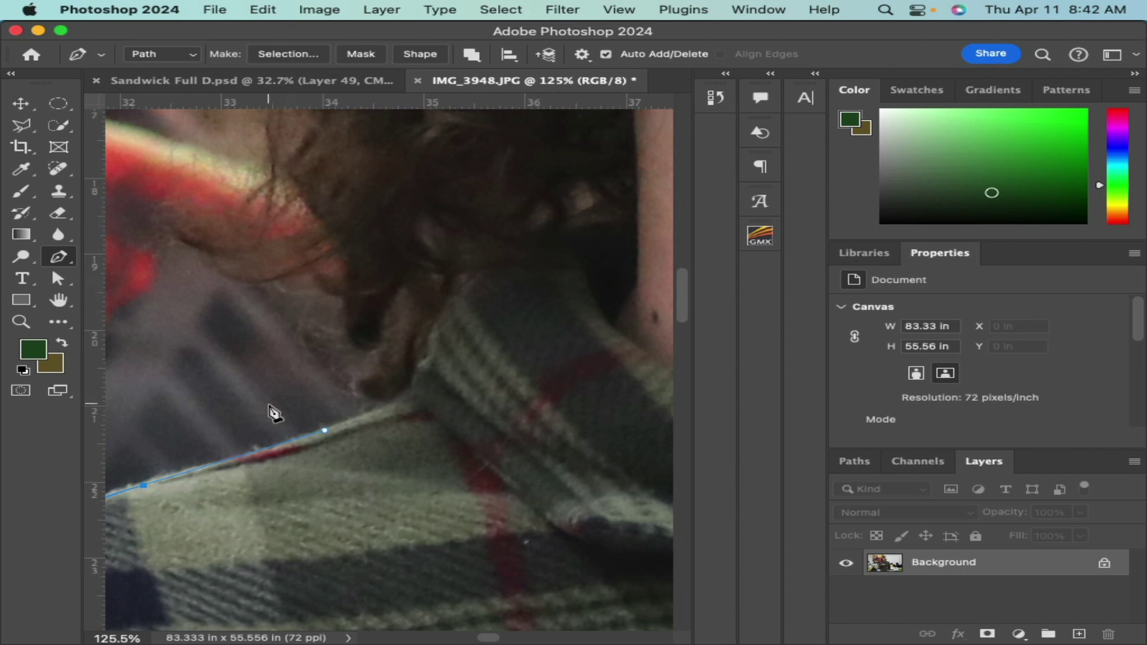
left_click_drag(213, 414, 401, 377)
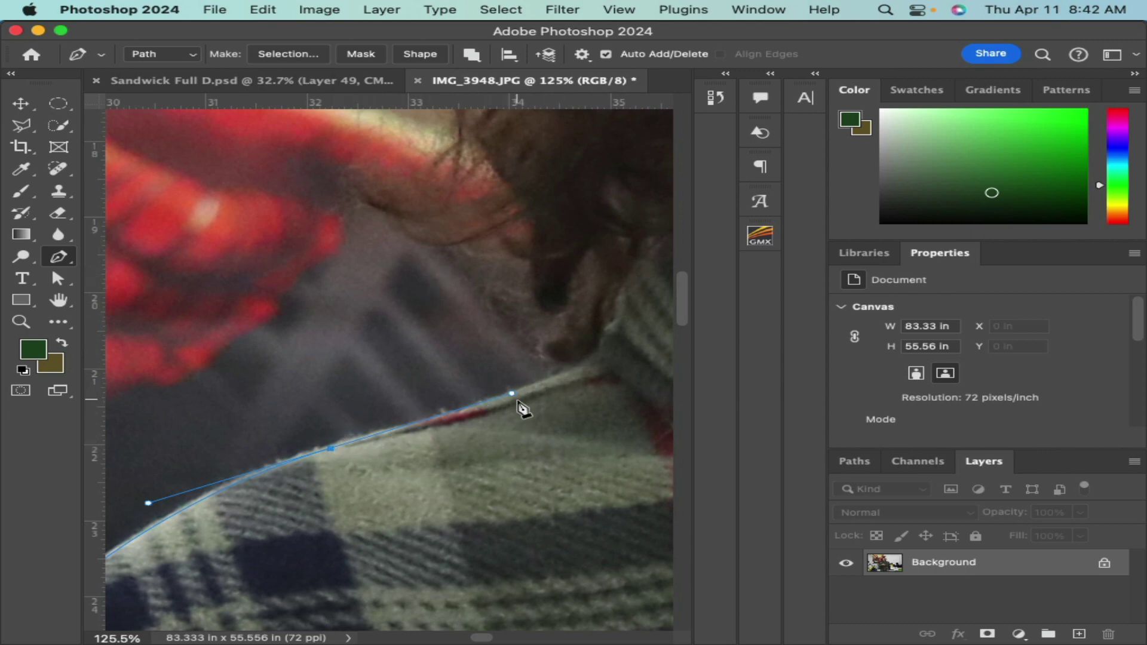
left_click(409, 273)
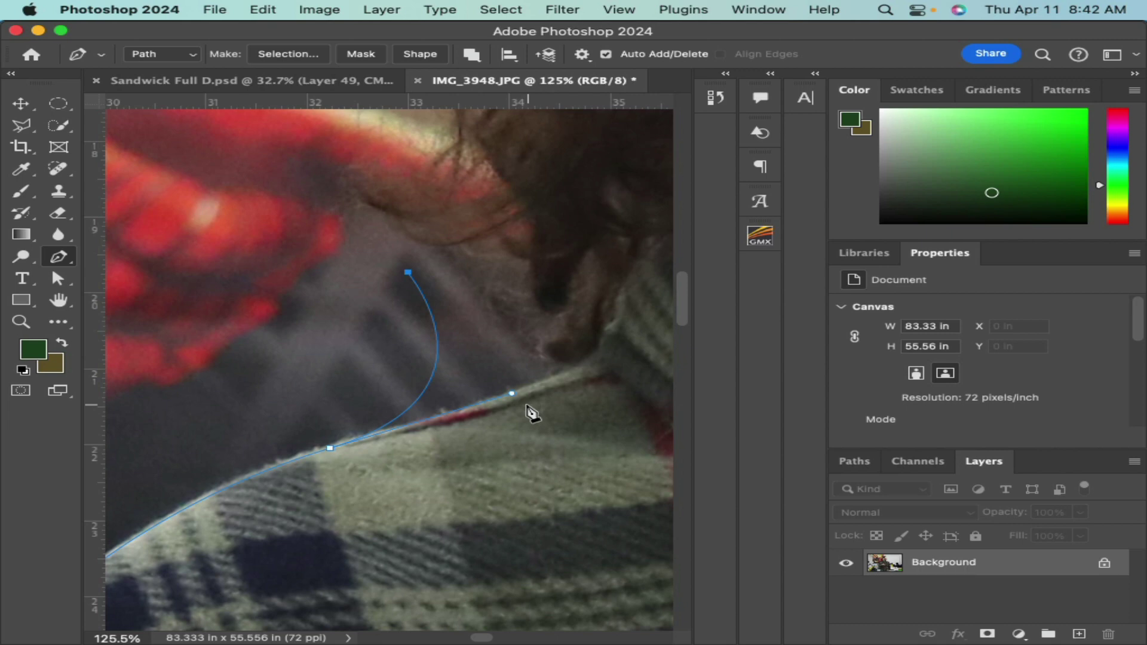
key("super+z")
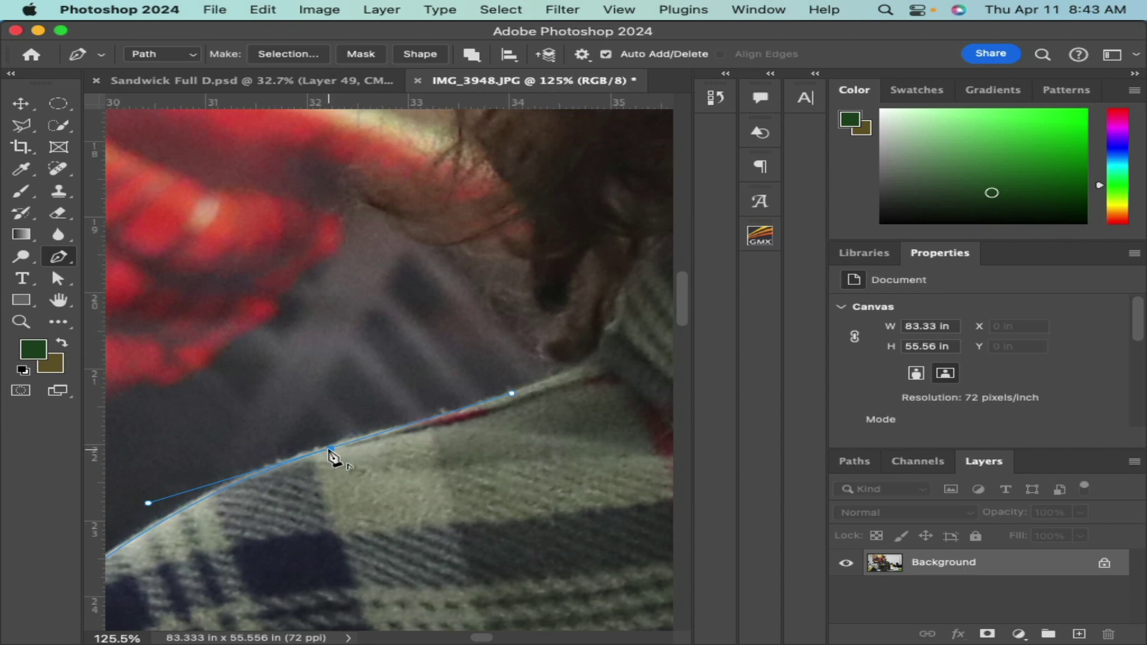
Step: Extend the path along the shoulder to where the hair meets the collar and remove the new anchor's forward handle
key("super+z")
left_click(577, 371)
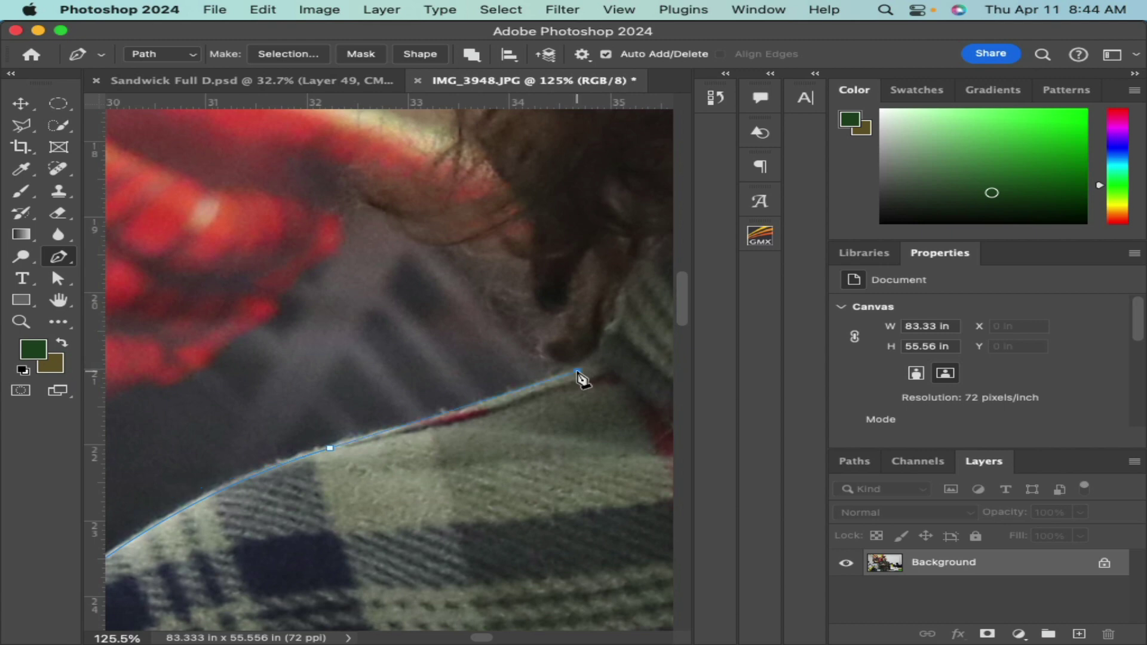
left_click_drag(578, 370, 661, 334)
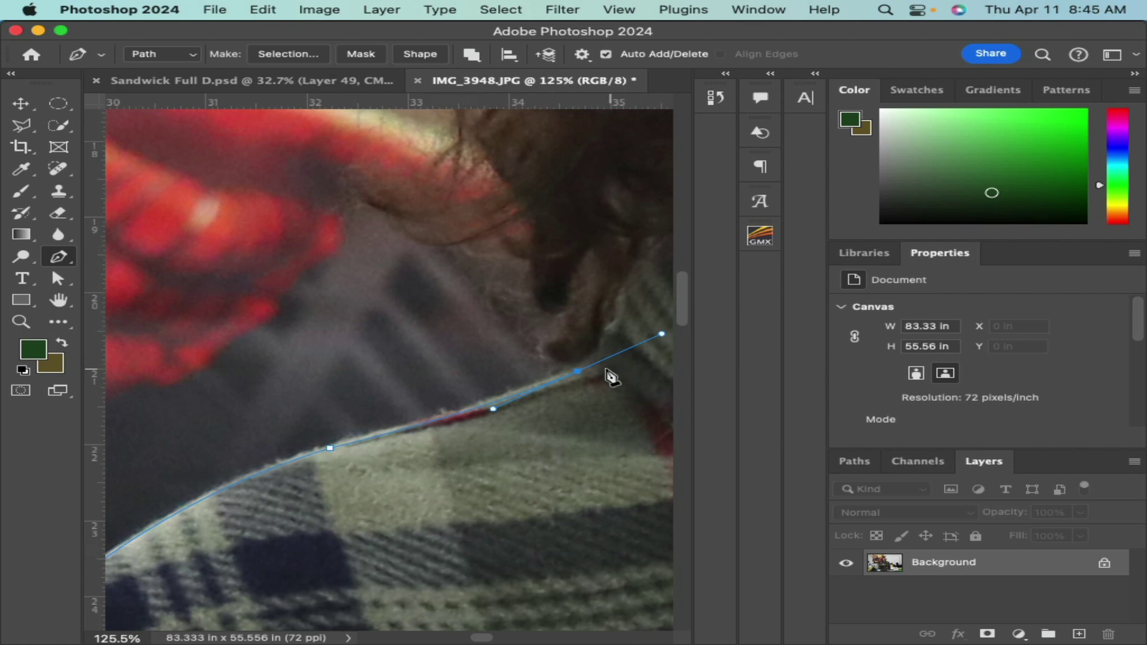
left_click(578, 372)
Step: Trace the lowest curl of hair upward with two curved anchors, removing the forward handle from each
left_click_drag(542, 347, 545, 322)
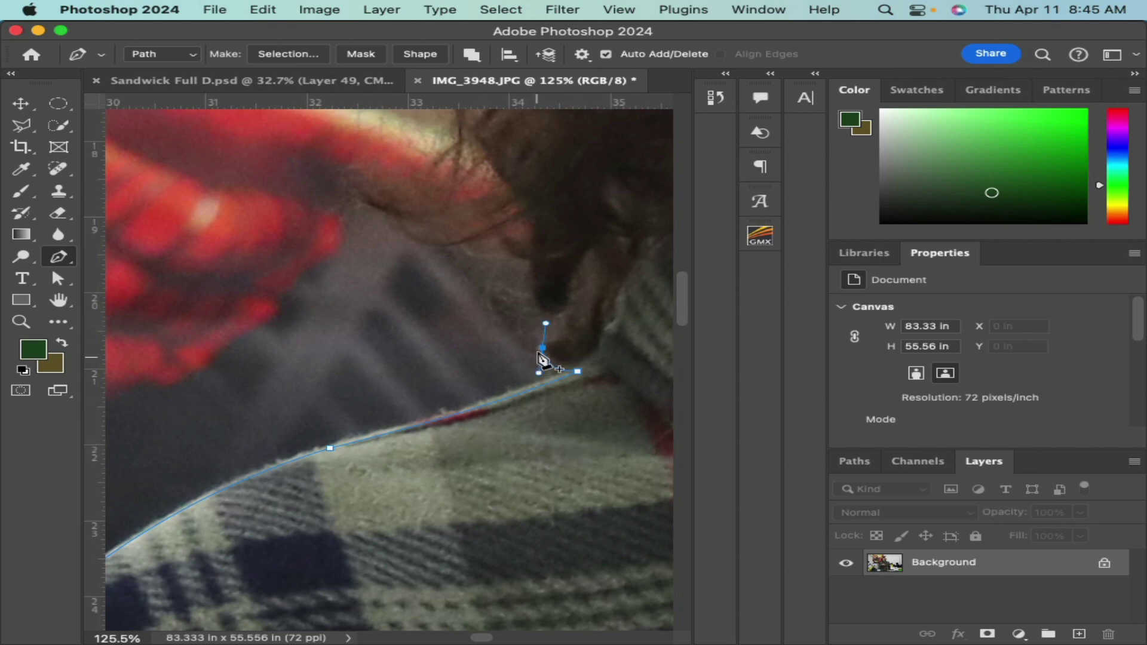
left_click(542, 349, "alt")
left_click(537, 267)
left_click_drag(523, 255, 513, 222)
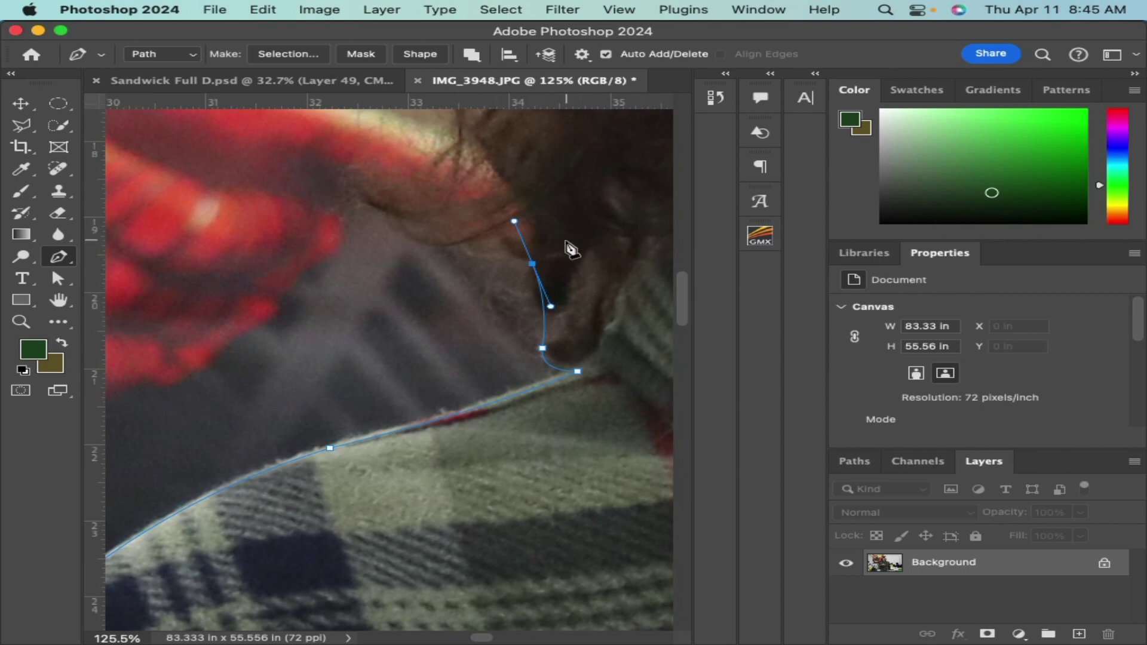
left_click(532, 264)
Step: Trace the small notch above the lowest curl and the hair edge over it with curved anchors, removing their forward handles
left_click_drag(517, 239, 346, 399)
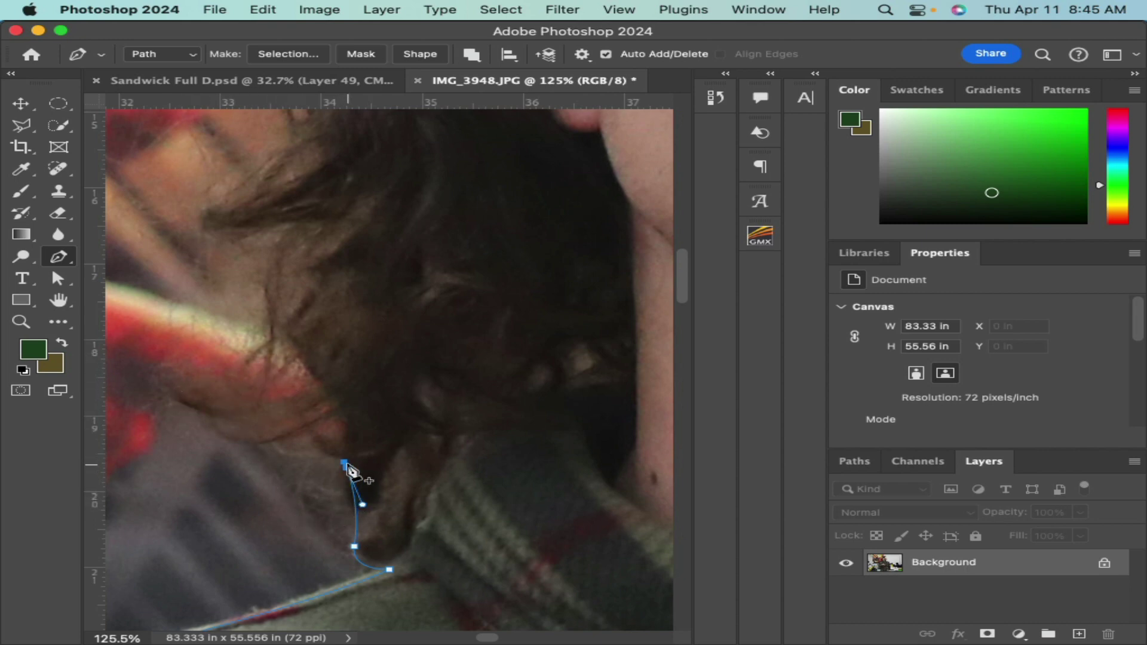
left_click_drag(315, 436, 313, 408)
left_click(314, 436)
left_click_drag(345, 434, 354, 415)
left_click(347, 434)
left_click_drag(324, 378, 292, 347)
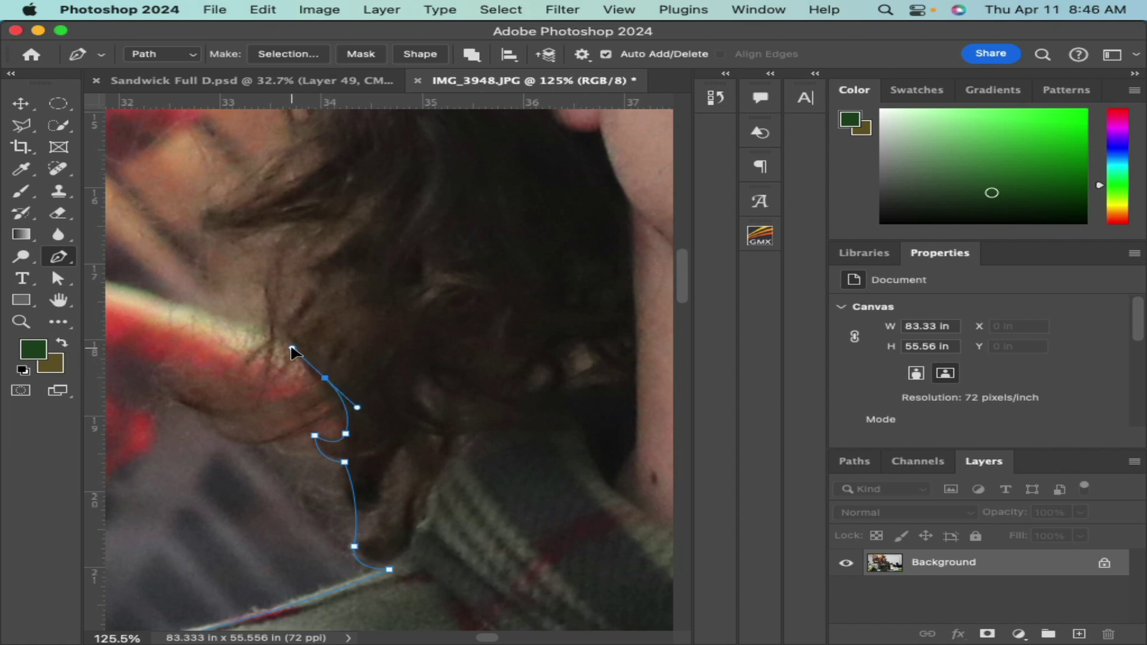
left_click(325, 378, "alt")
Step: Continue the path up the hair edge to the protruding strand and curve it around the strand's tip
left_click(292, 285)
left_click_drag(305, 245, 315, 224)
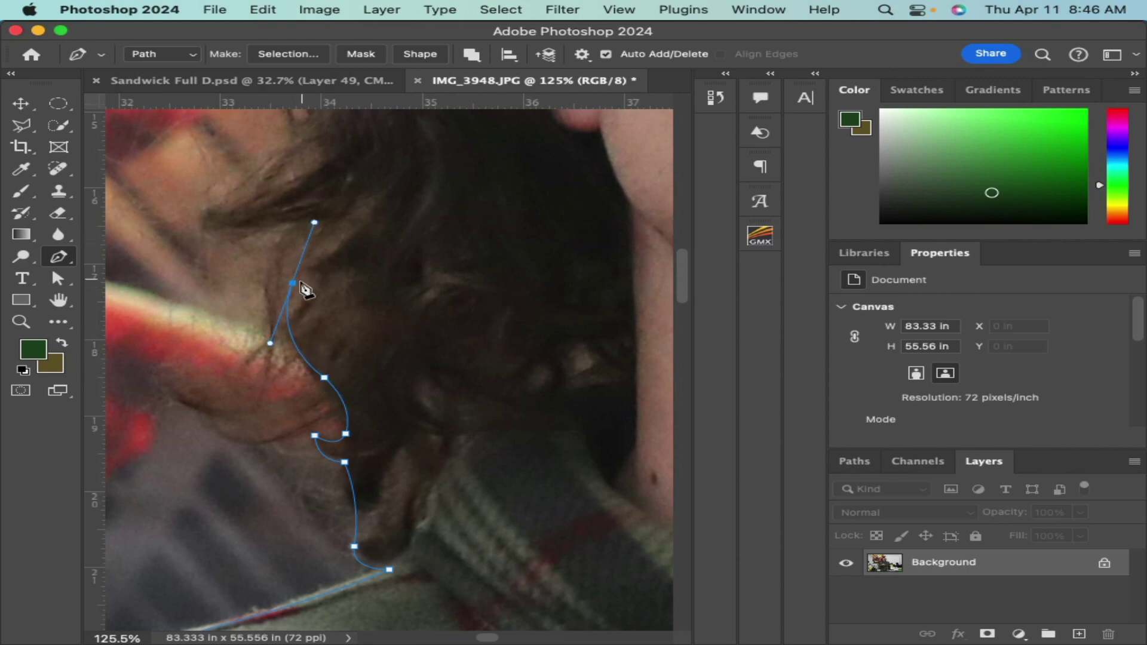
left_click(293, 283, "alt")
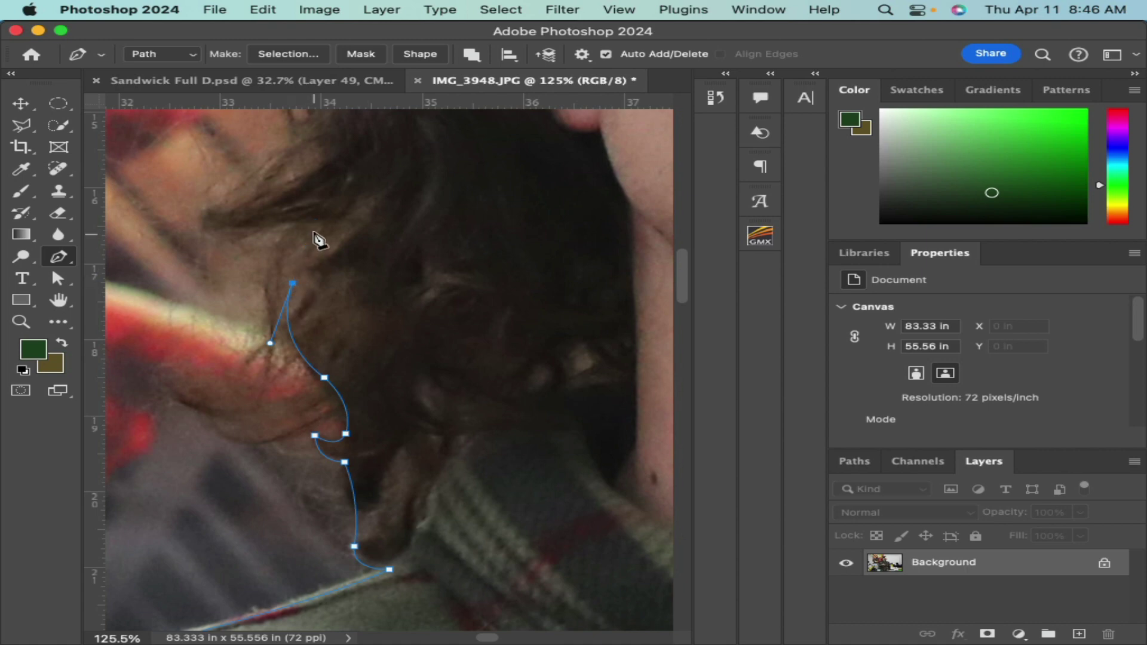
left_click_drag(325, 218, 342, 198)
left_click(326, 219, "alt")
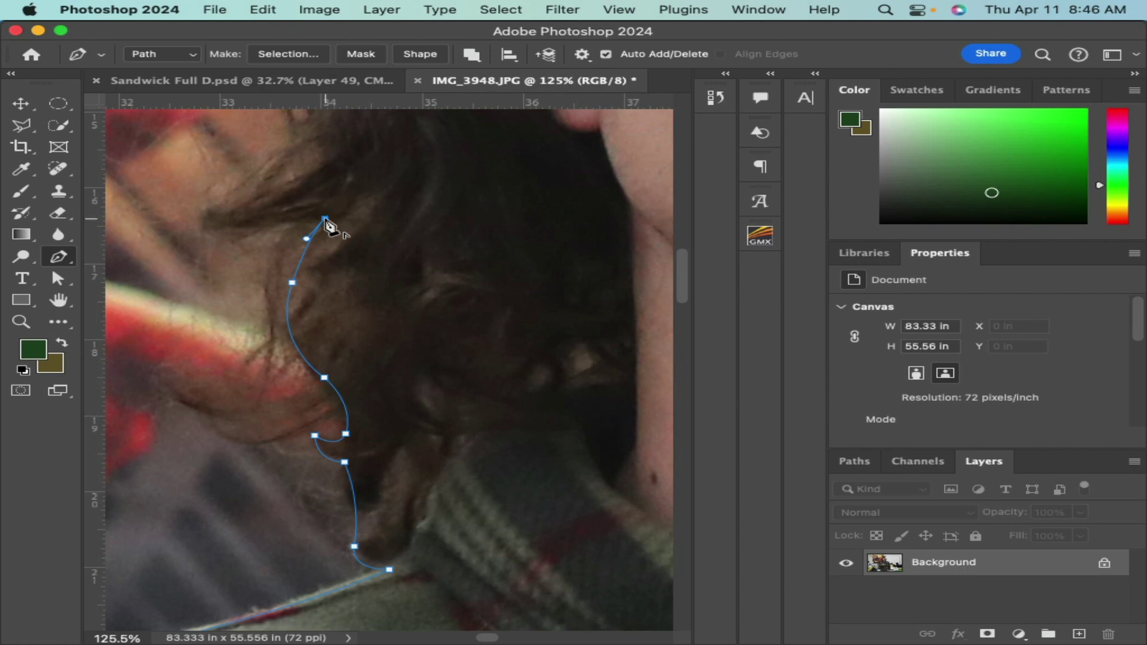
mouse_move(250, 226)
left_mouse_down()
mouse_move(220, 233)
mouse_move(256, 230)
mouse_move(203, 218)
mouse_move(213, 231)
mouse_move(245, 207)
left_mouse_up()
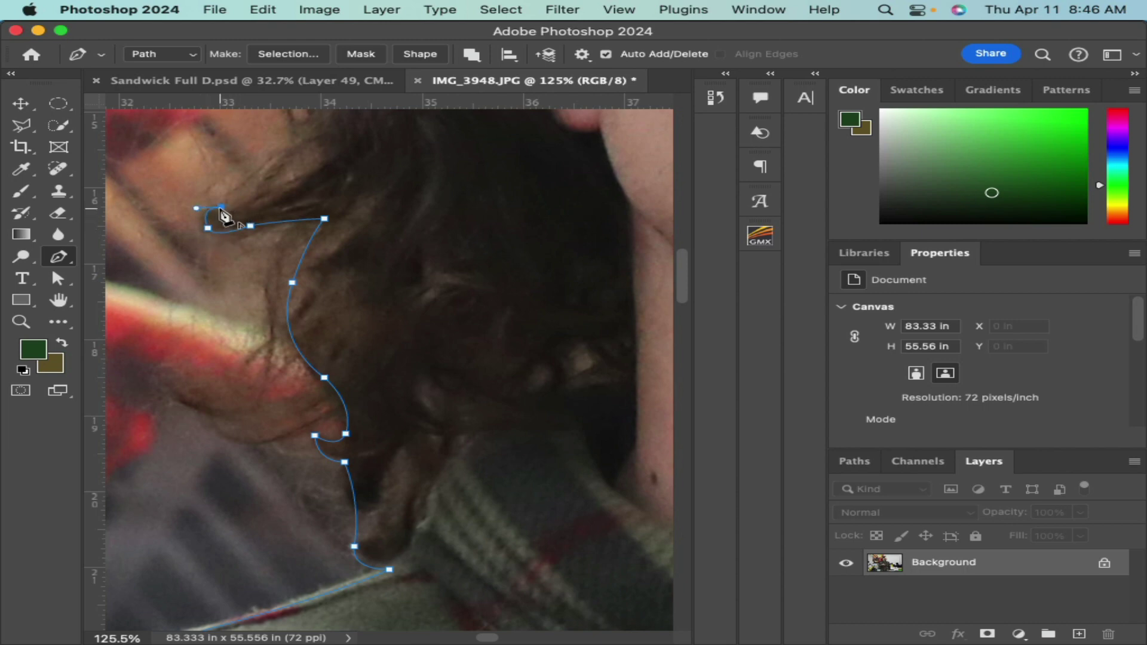
Step: Add an anchor along the strand's upper edge and two stray anchors out in the poster background
left_click_drag(277, 198, 315, 181)
left_click_drag(179, 135, 132, 149)
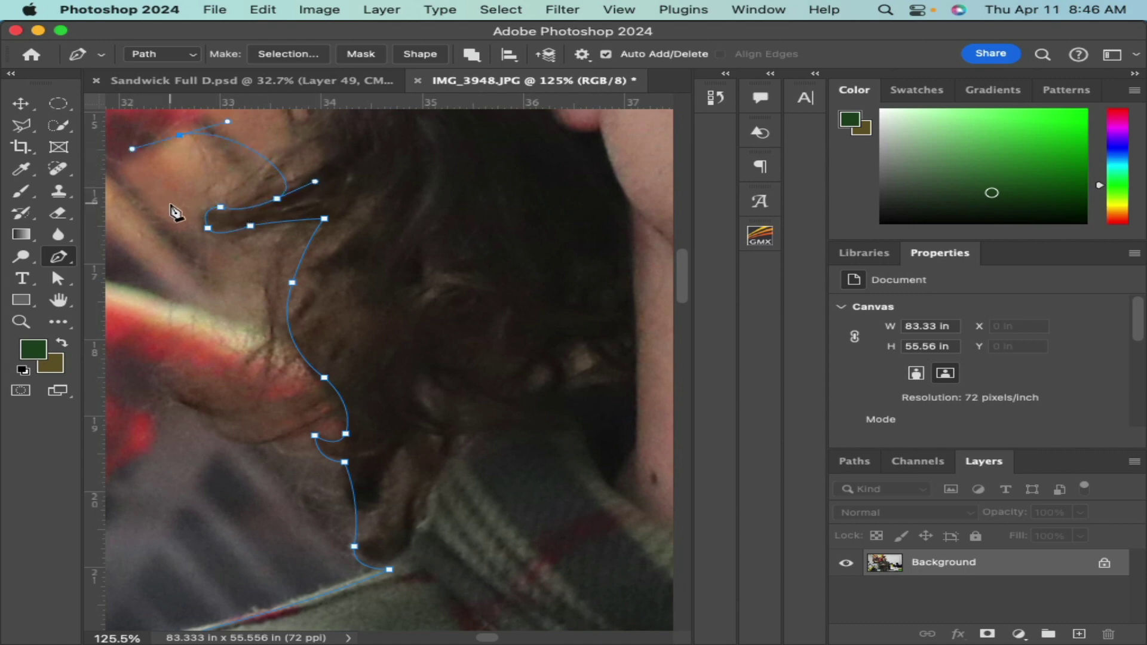
left_click(172, 204)
Step: Revert the path through the History states to the anchor just past the hair strand's tip
left_click(756, 11)
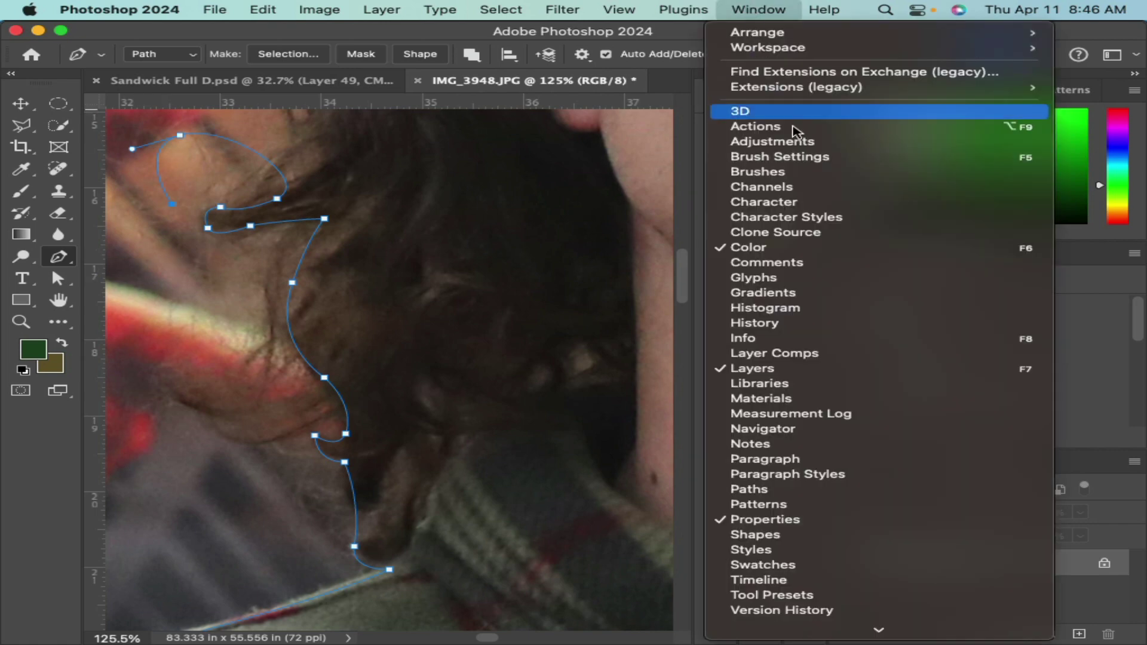
left_click(824, 323)
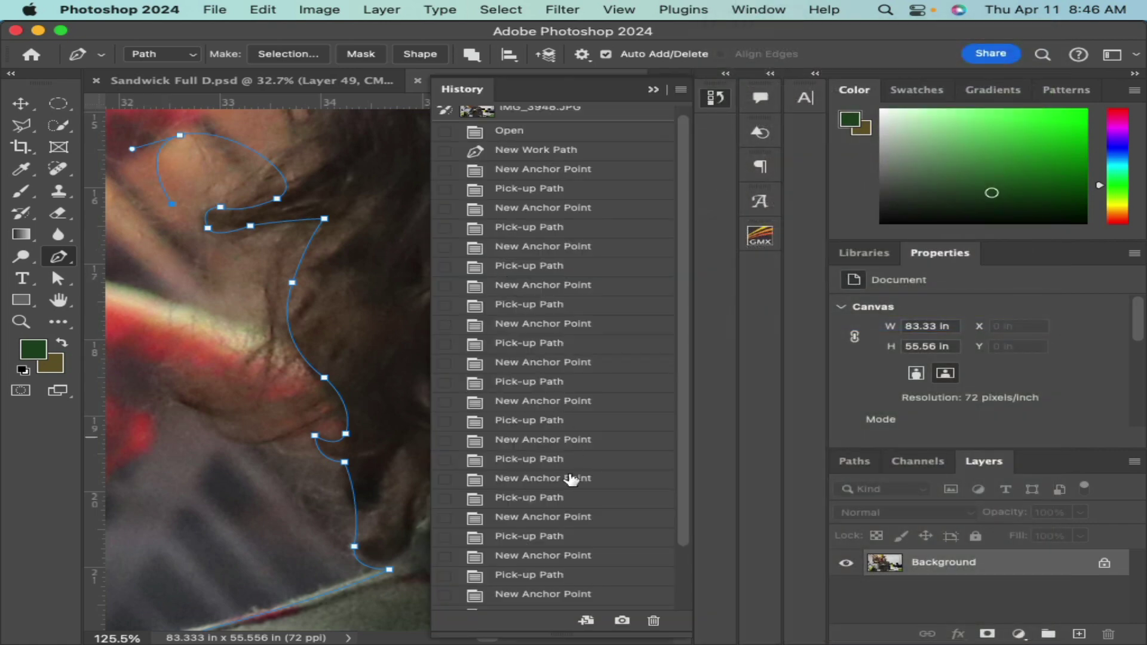
scroll(621, 574, "down", 5)
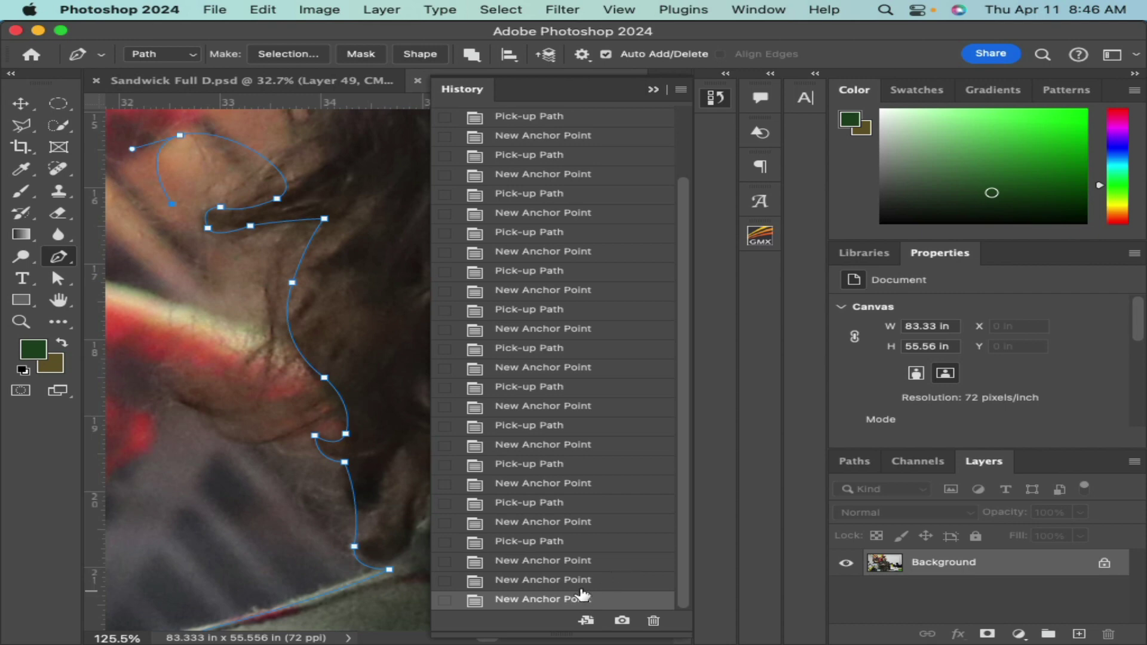
left_click(584, 581)
left_click(591, 560)
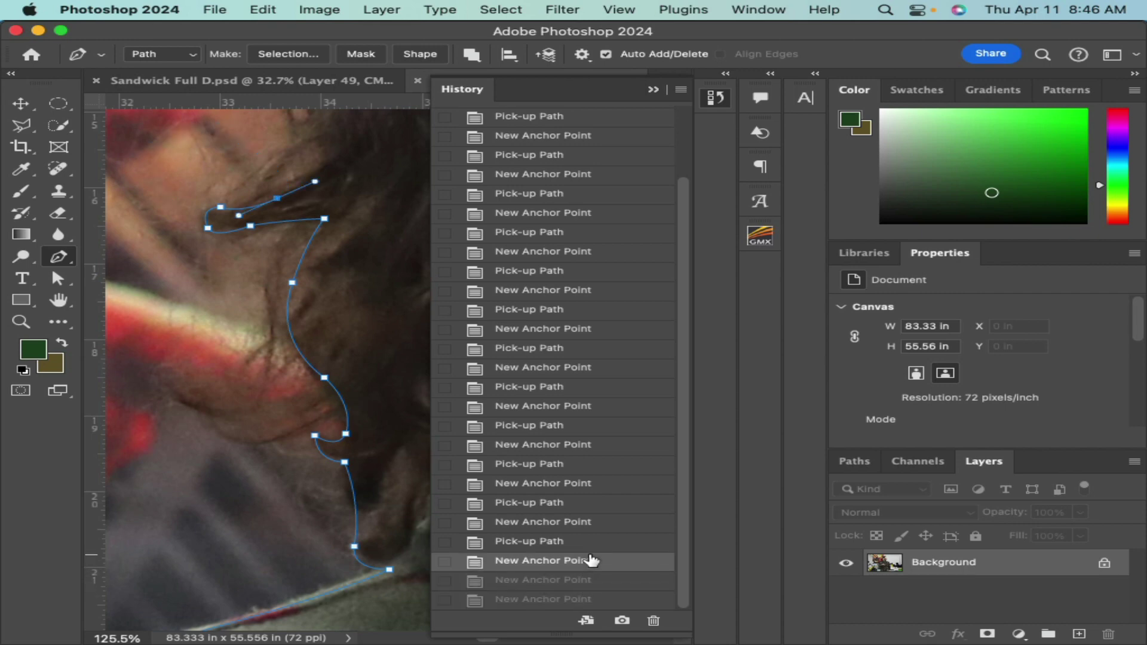
left_click(591, 529)
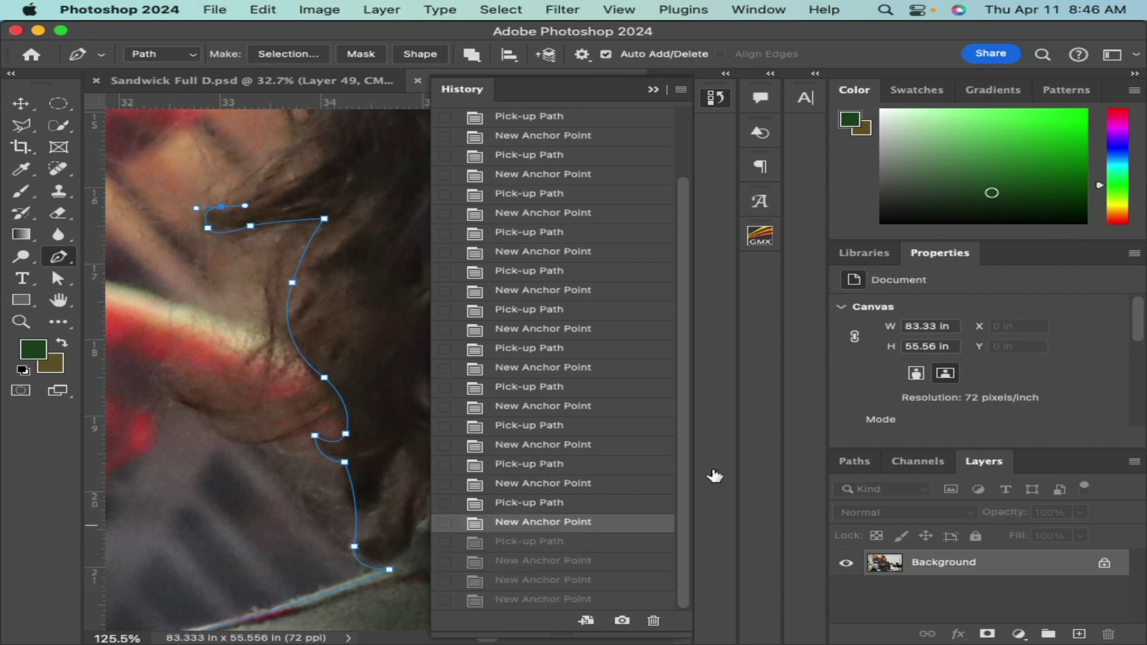
left_click(653, 89)
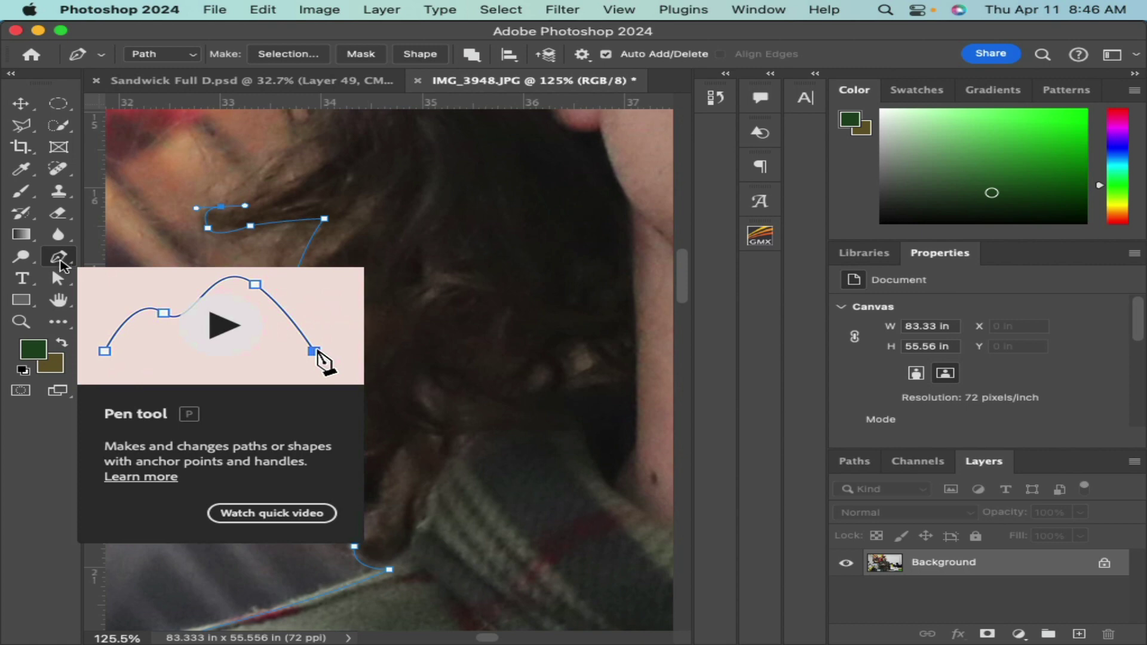
Step: Try moving the whole path with the Path Selection Tool, and undo the move
mouse_move(57, 279)
left_mouse_down()
mouse_move(112, 275)
mouse_move(94, 296)
mouse_move(67, 287)
mouse_move(120, 292)
left_mouse_up()
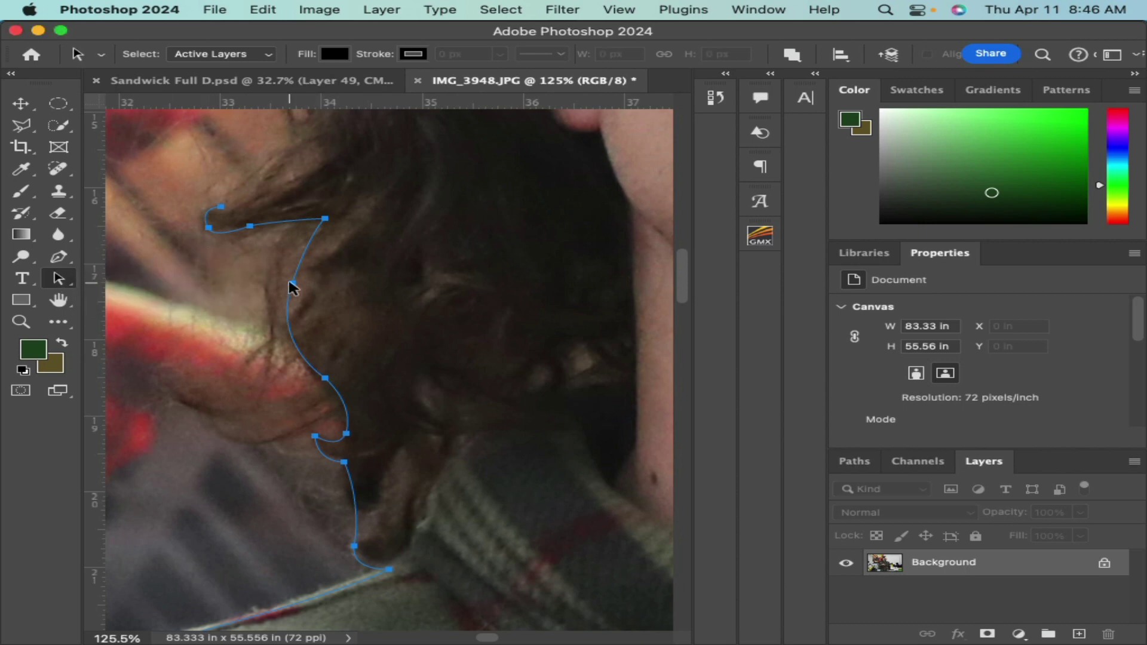
left_click_drag(292, 282, 509, 197)
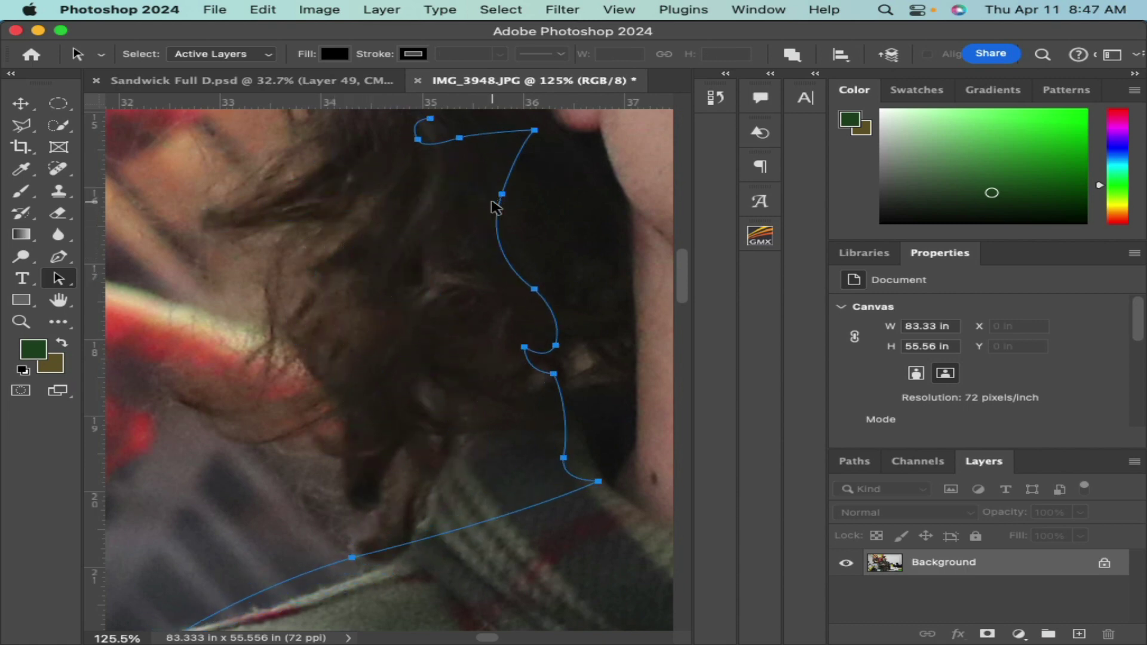
key("super+z")
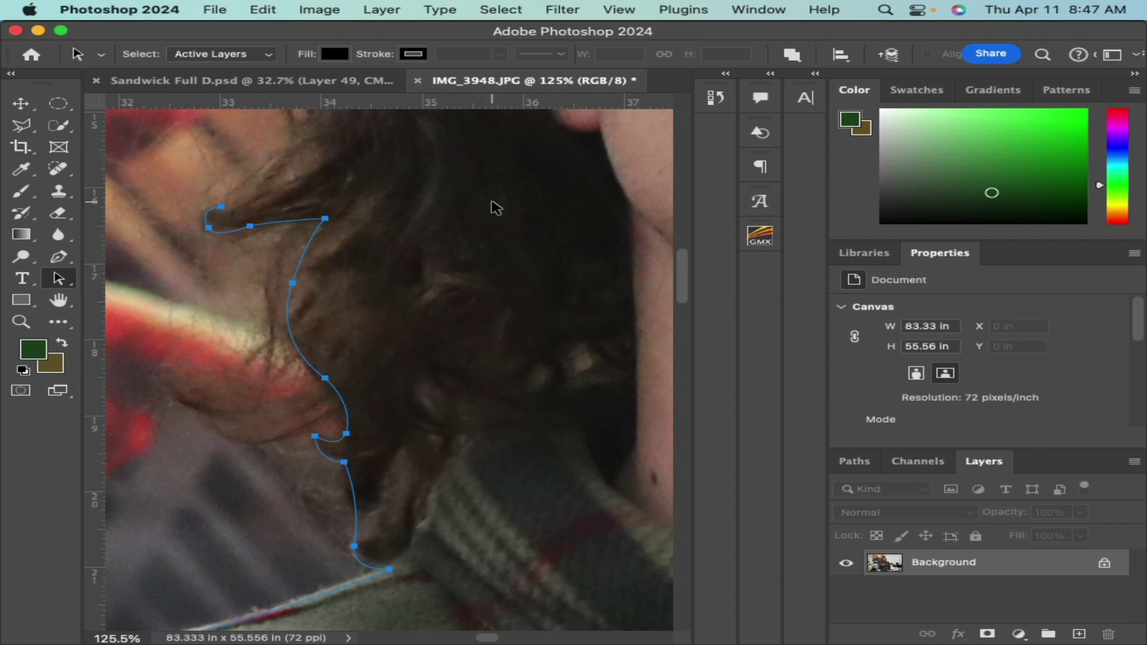
Step: Switch to the Direct Selection Tool and adjust the path's end anchor and its handles at the hair strand's tip
left_click(61, 280)
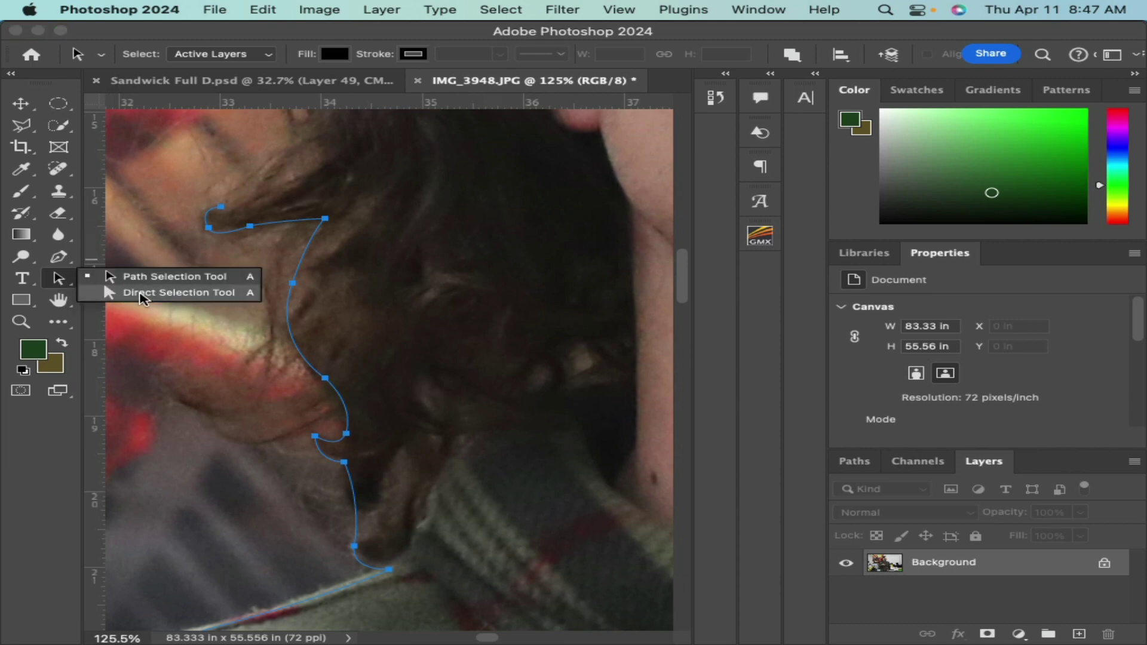
left_click(141, 293)
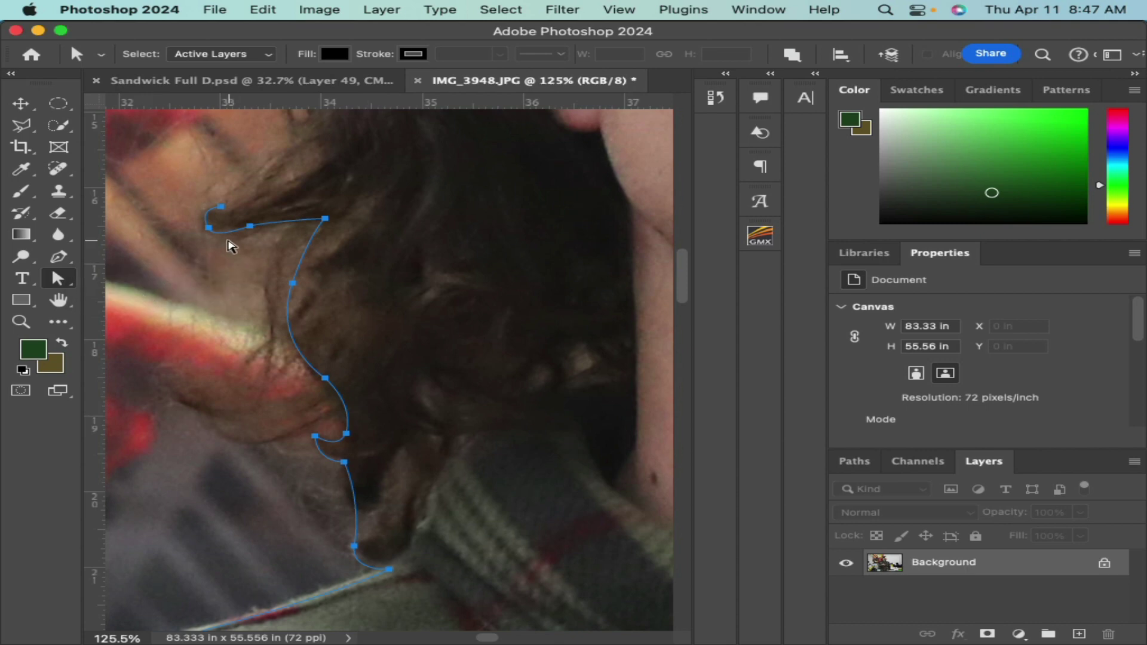
left_click(211, 231)
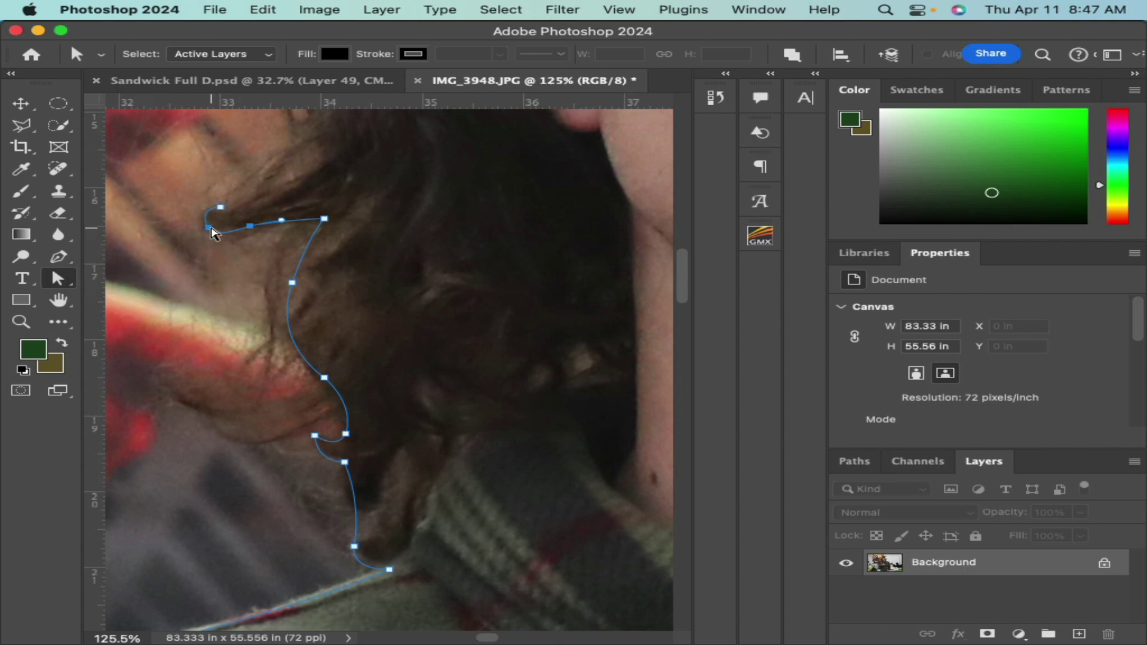
left_click_drag(211, 231, 194, 208)
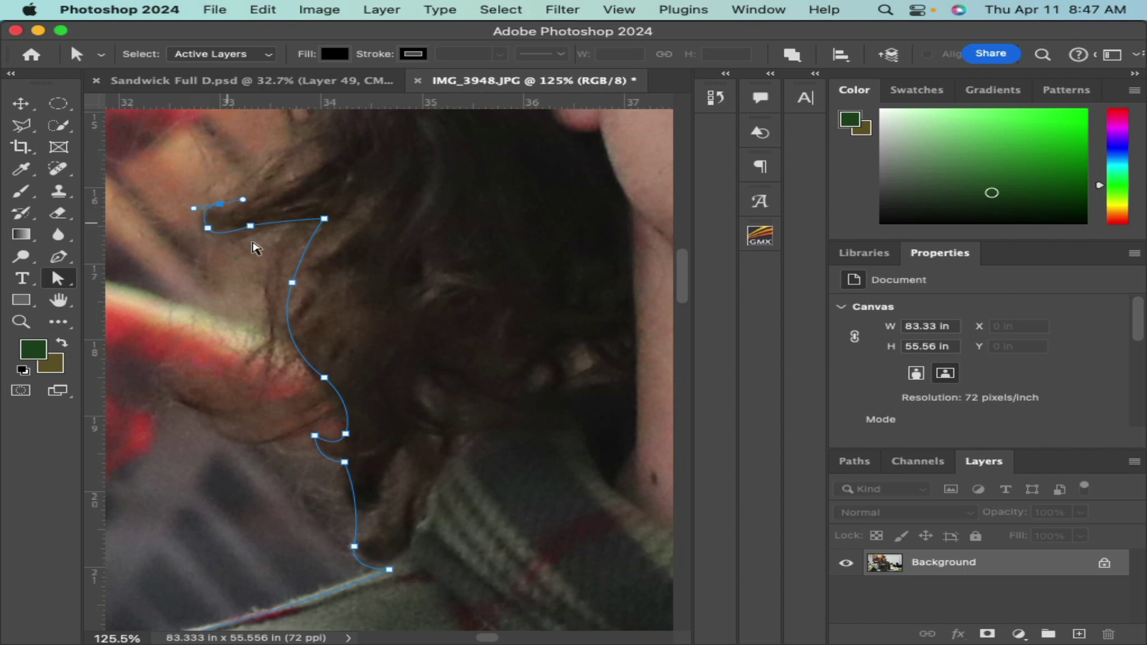
Step: Move the anchor below the hair strand outward to the hair edge, adjust its handles, and nudge the next two anchors down the hair
left_click(291, 284)
left_click_drag(291, 284, 276, 281)
mouse_move(306, 239)
left_mouse_down()
mouse_move(310, 249)
mouse_move(289, 242)
left_mouse_up()
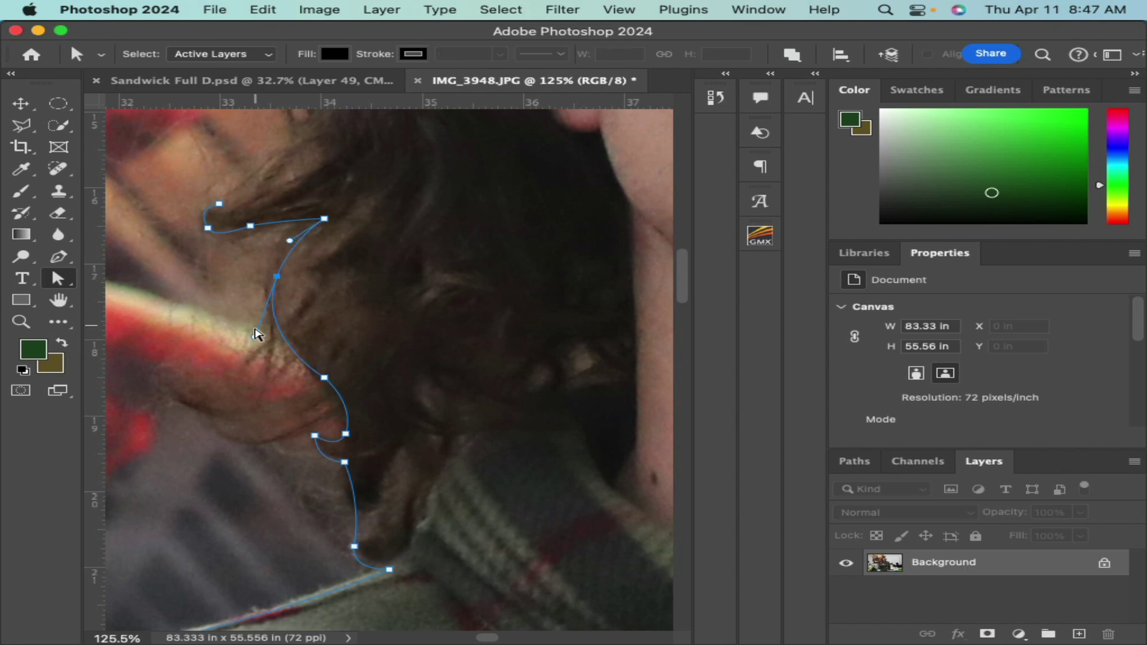
left_click_drag(255, 337, 262, 333)
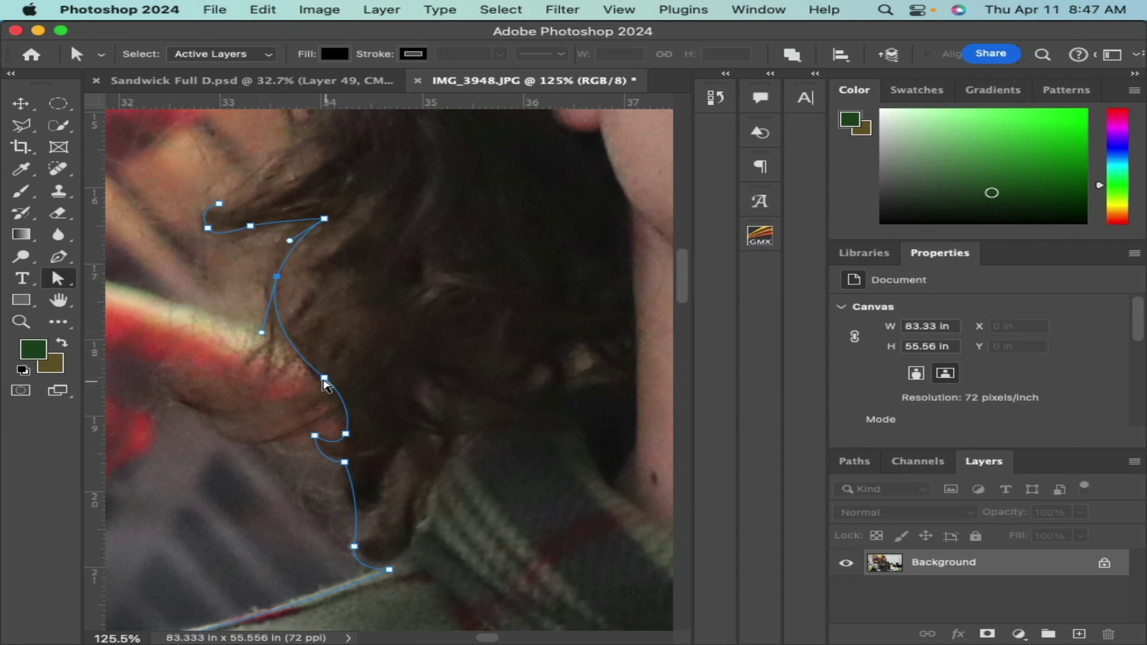
left_click_drag(325, 377, 329, 386)
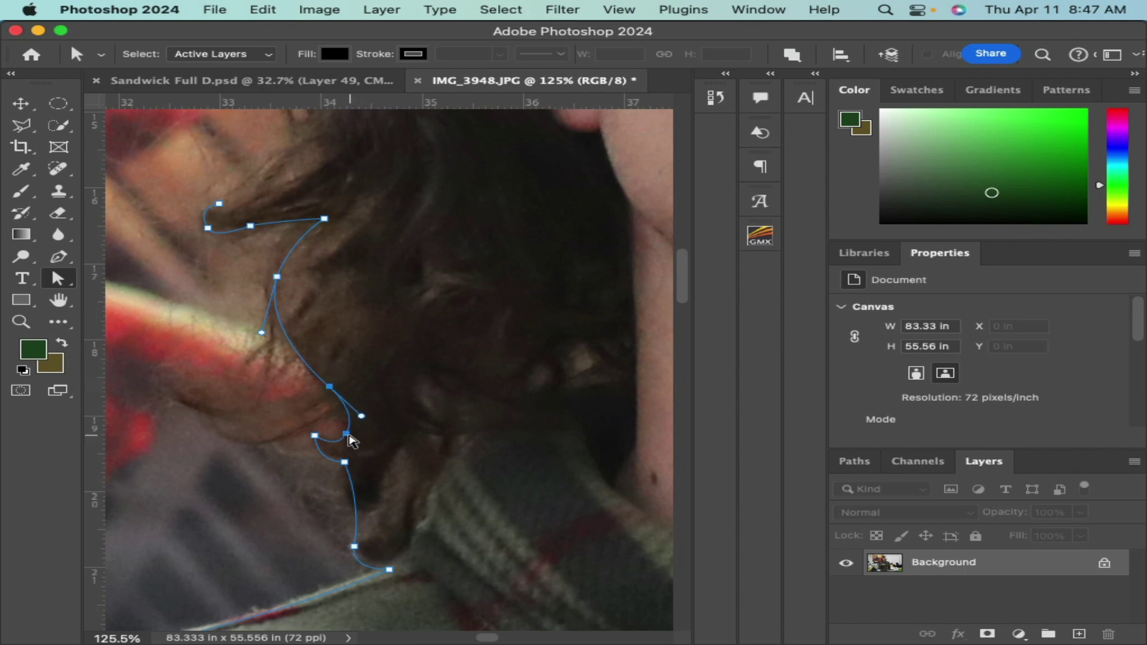
left_click_drag(345, 434, 347, 428)
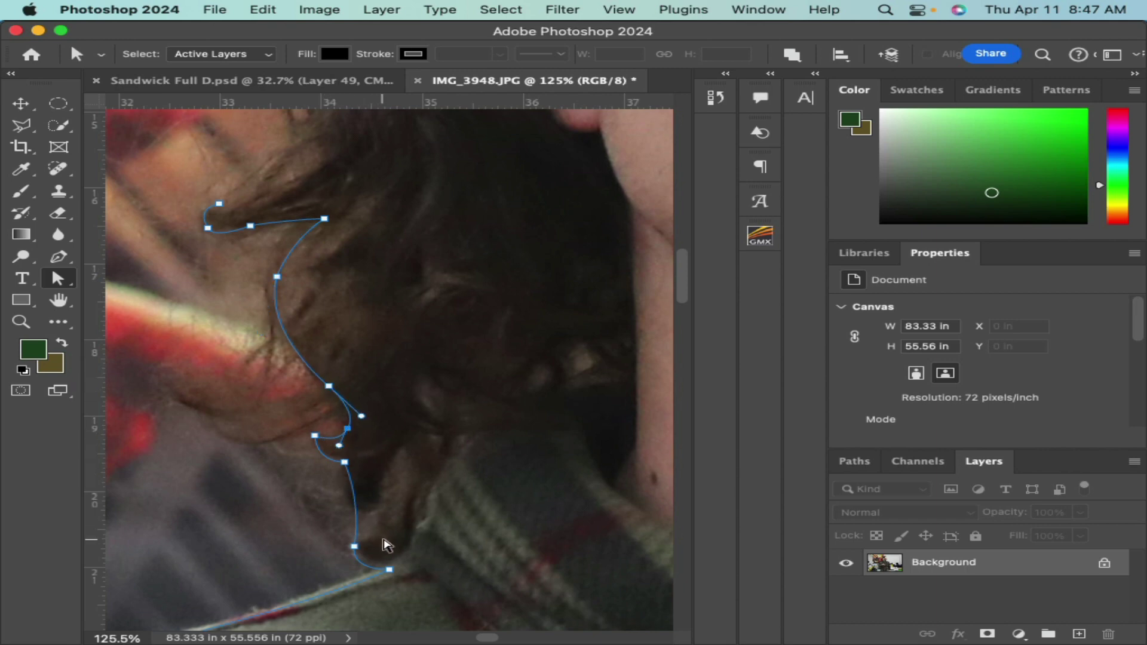
Step: Nudge the anchor where the hair meets the shirt collar and adjust its handle along the shoulder edge
scroll(379, 540, "down", 3)
left_click(388, 456)
mouse_move(389, 456)
left_mouse_down()
mouse_move(266, 436)
mouse_move(386, 453)
left_mouse_up()
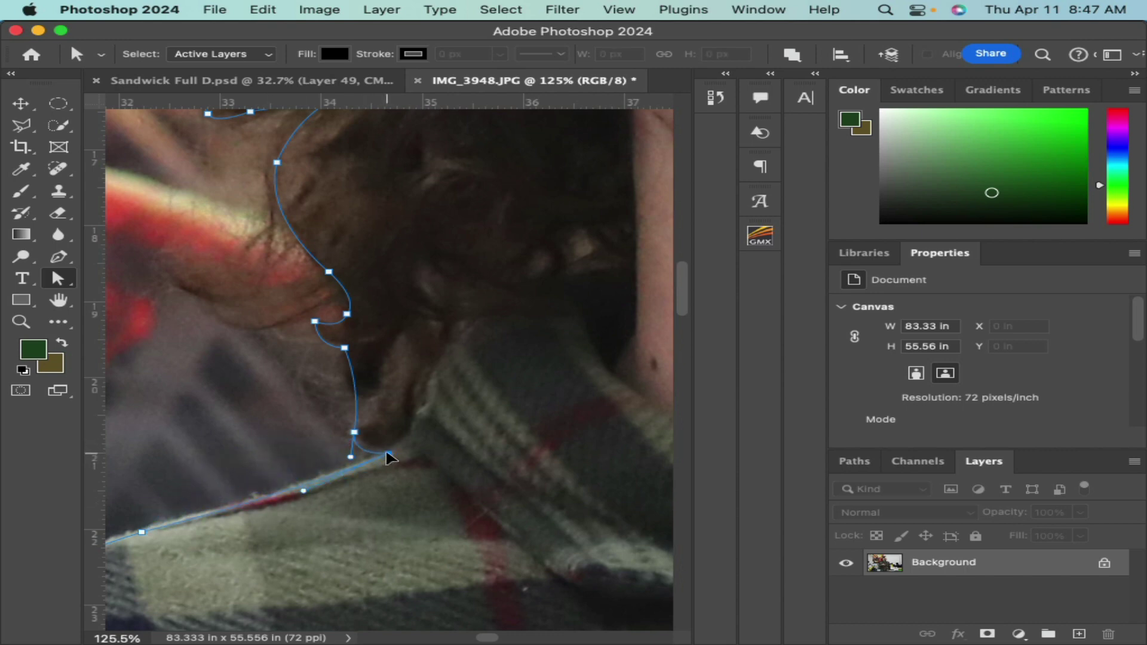
left_click_drag(303, 490, 308, 499)
Step: Examine the traced path against the whole figure at 12.5% zoom
key("super+minus")
key("super+minus")
key("super+minus")
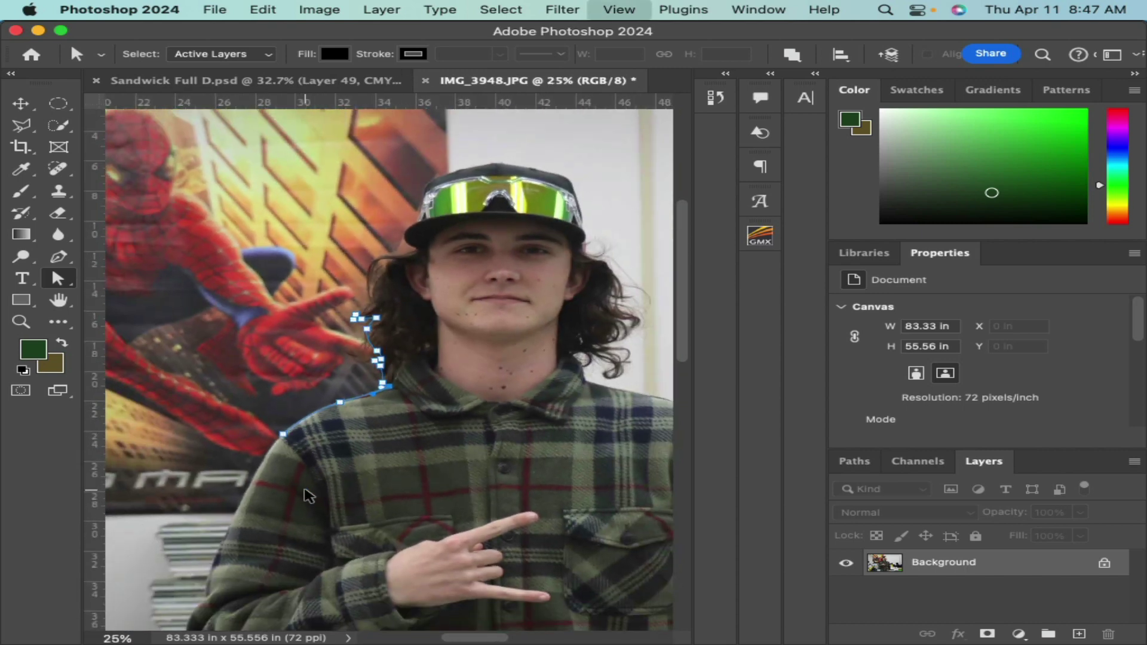
key("super+minus")
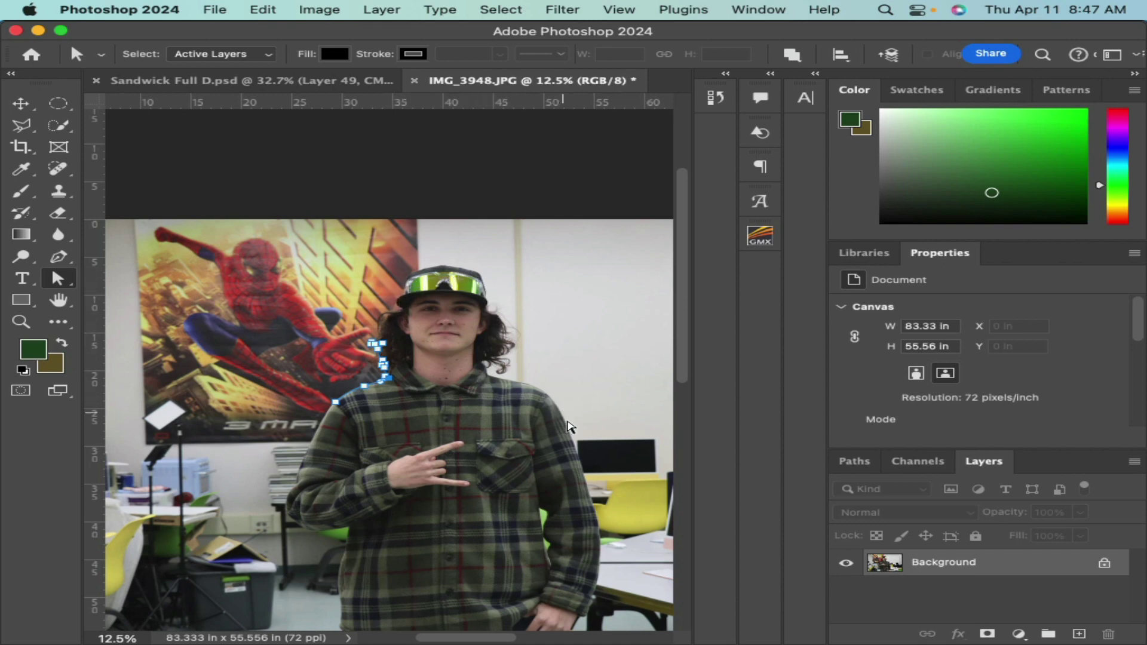
scroll(591, 595, "down", 3)
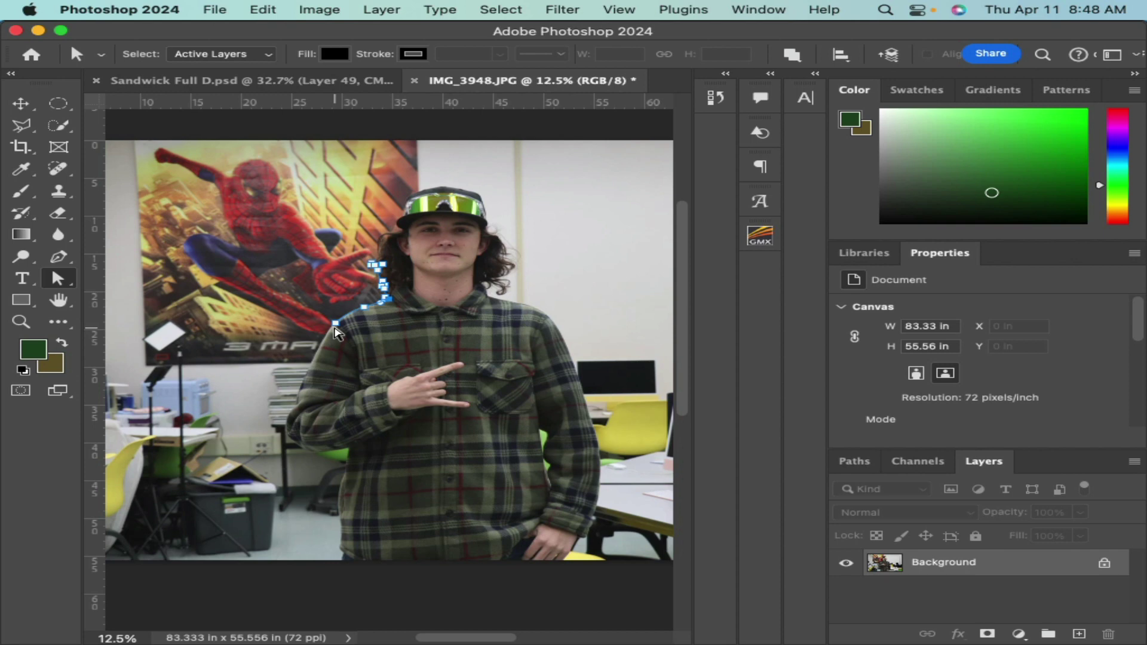
Step: Try saving the image to the Desktop as IMG_3948.psd in Photoshop format
left_click(224, 10)
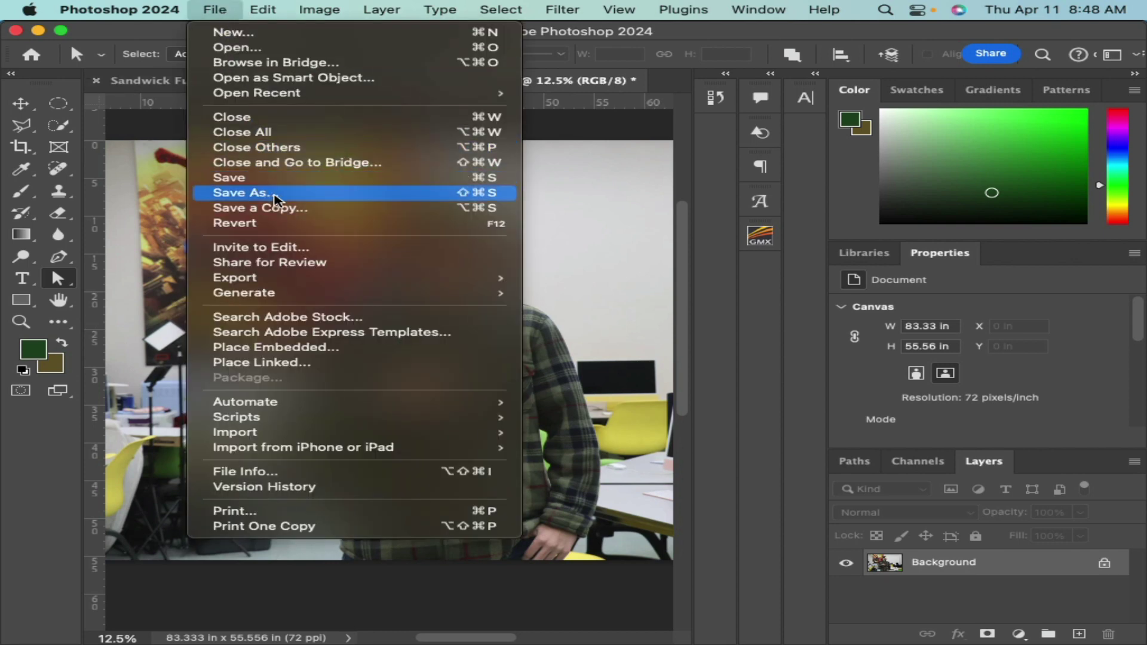
left_click(274, 197)
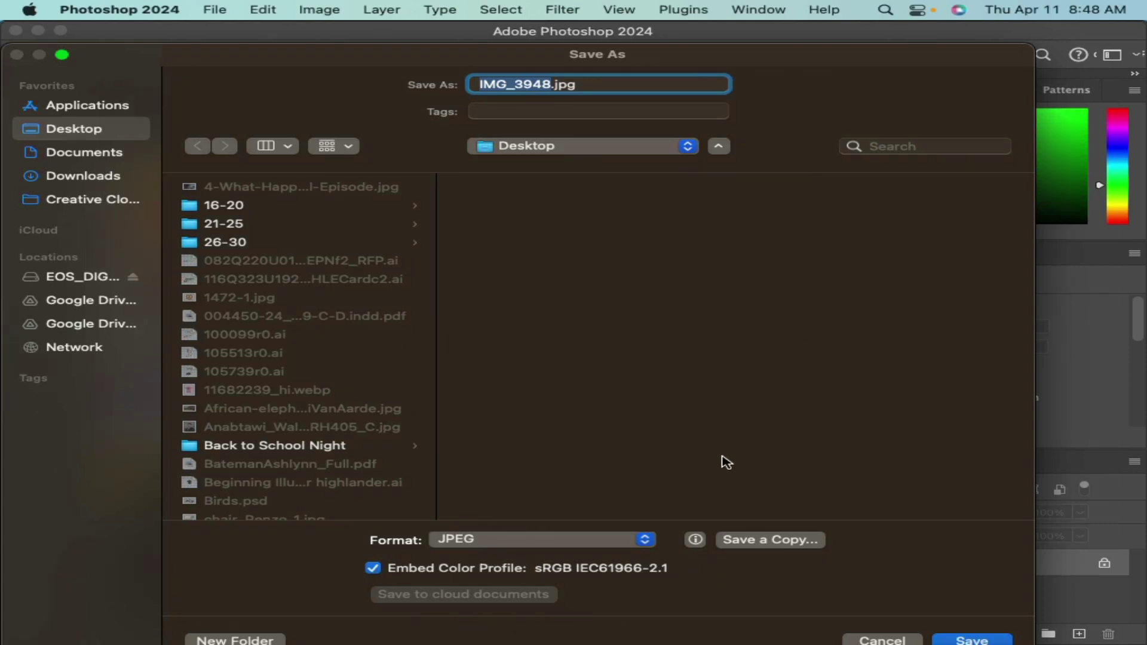
left_click(575, 538)
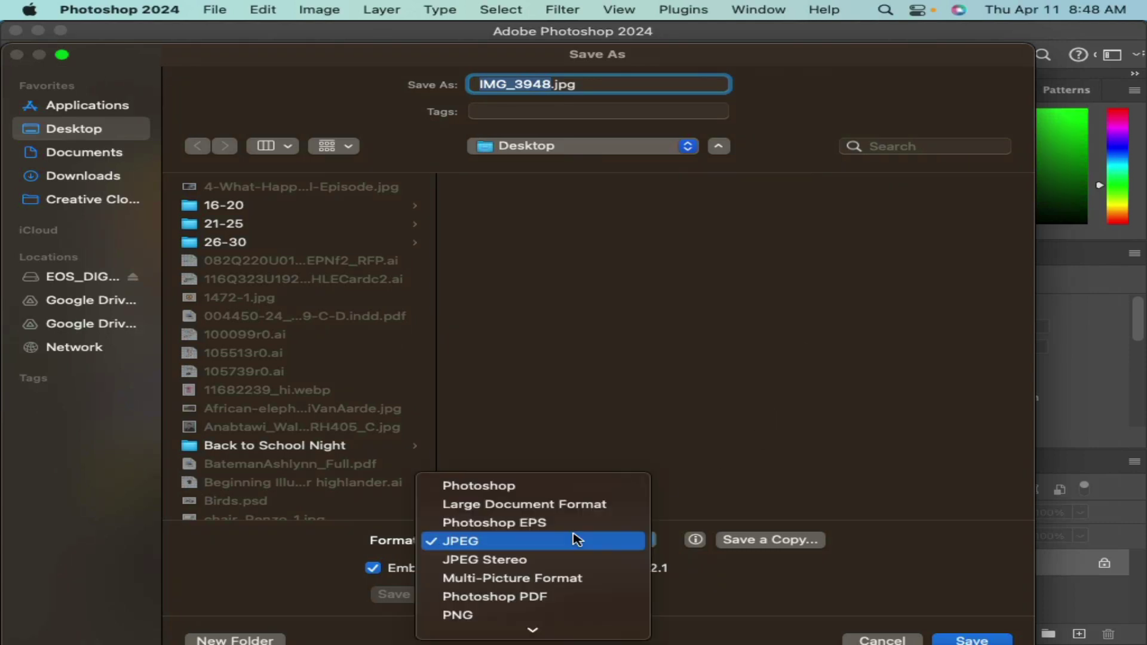
left_click(580, 491)
left_click_drag(653, 60, 691, 627)
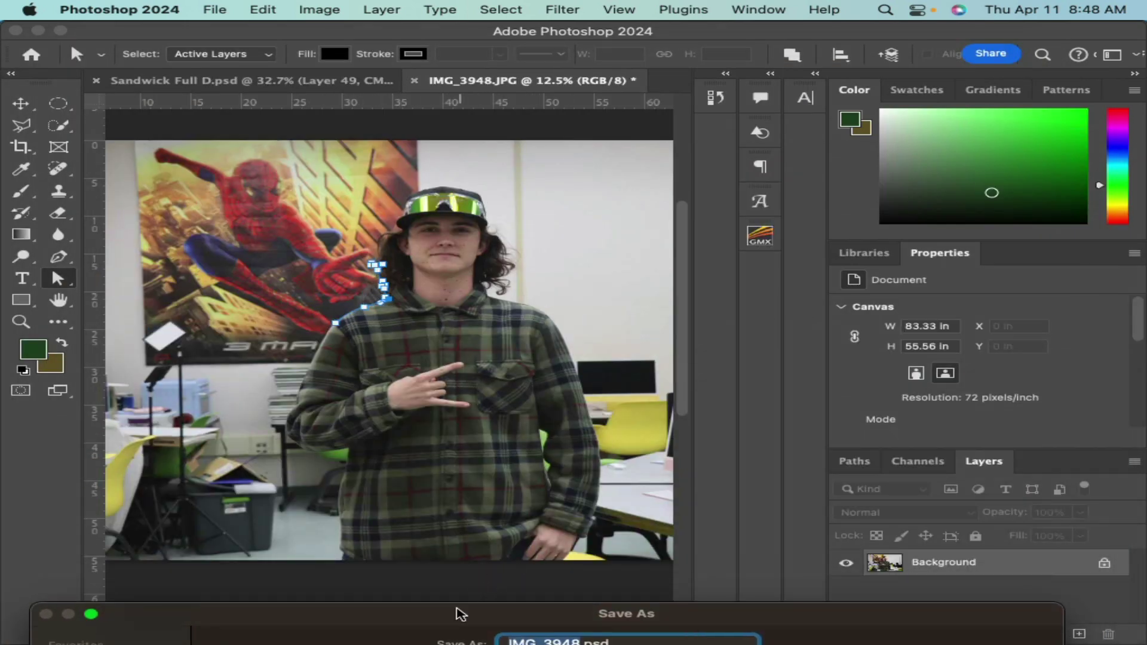
left_click_drag(452, 614, 428, 54)
Step: Set the save format back to JPEG, review the available formats, and cancel the save
left_click(559, 539)
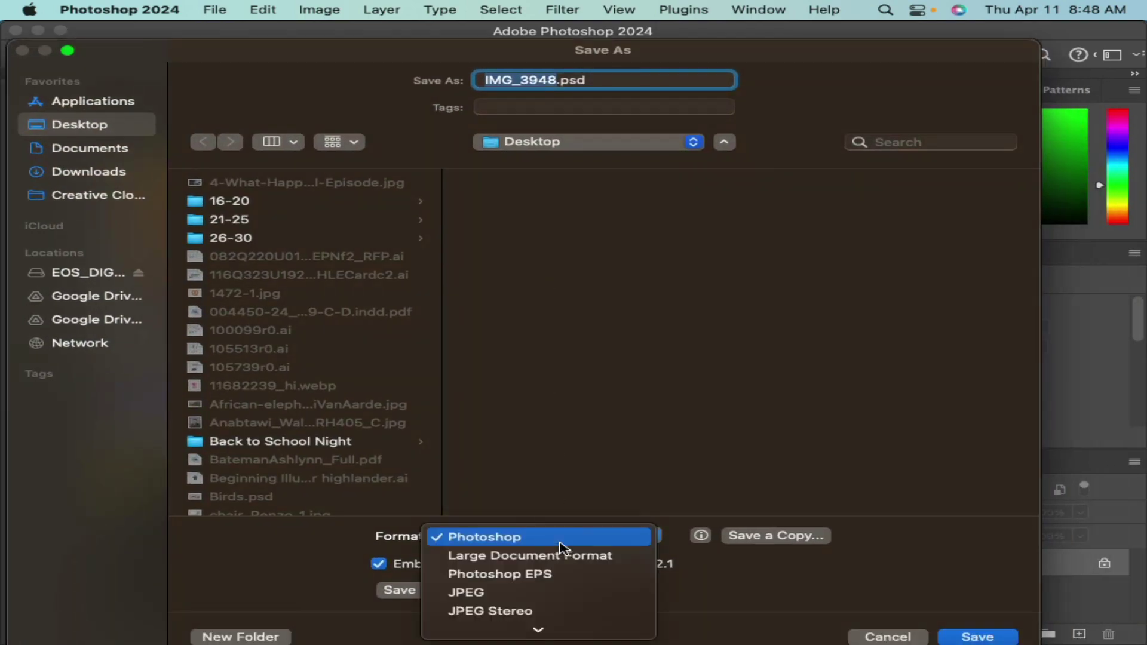
left_click(559, 592)
left_click_drag(730, 62, 771, 192)
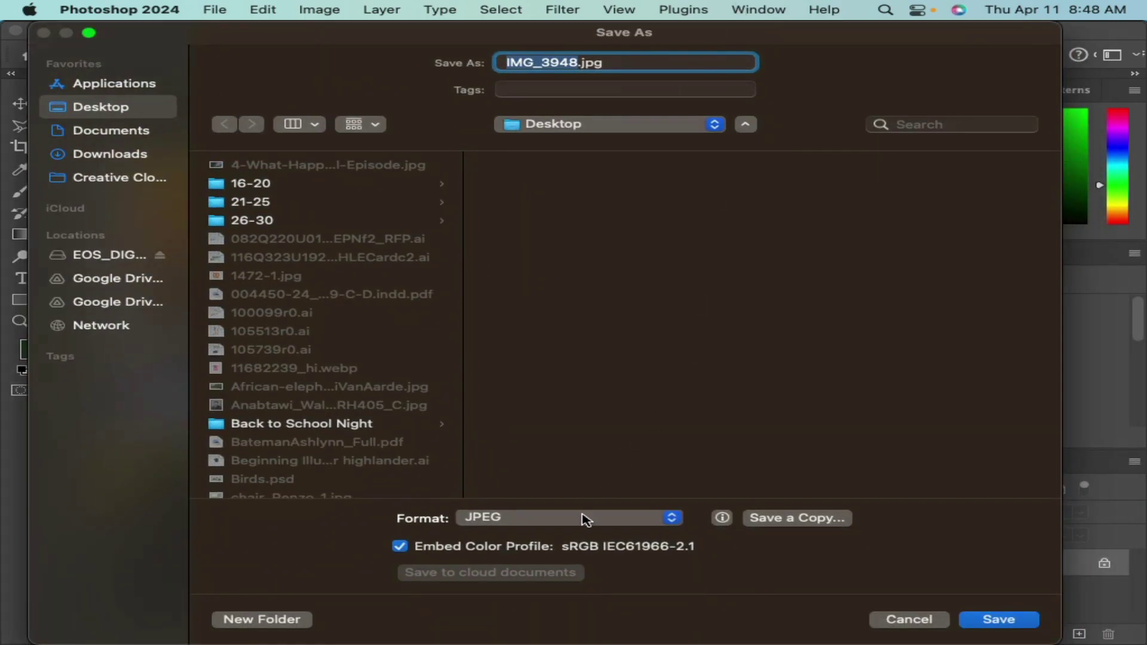
left_click(583, 517)
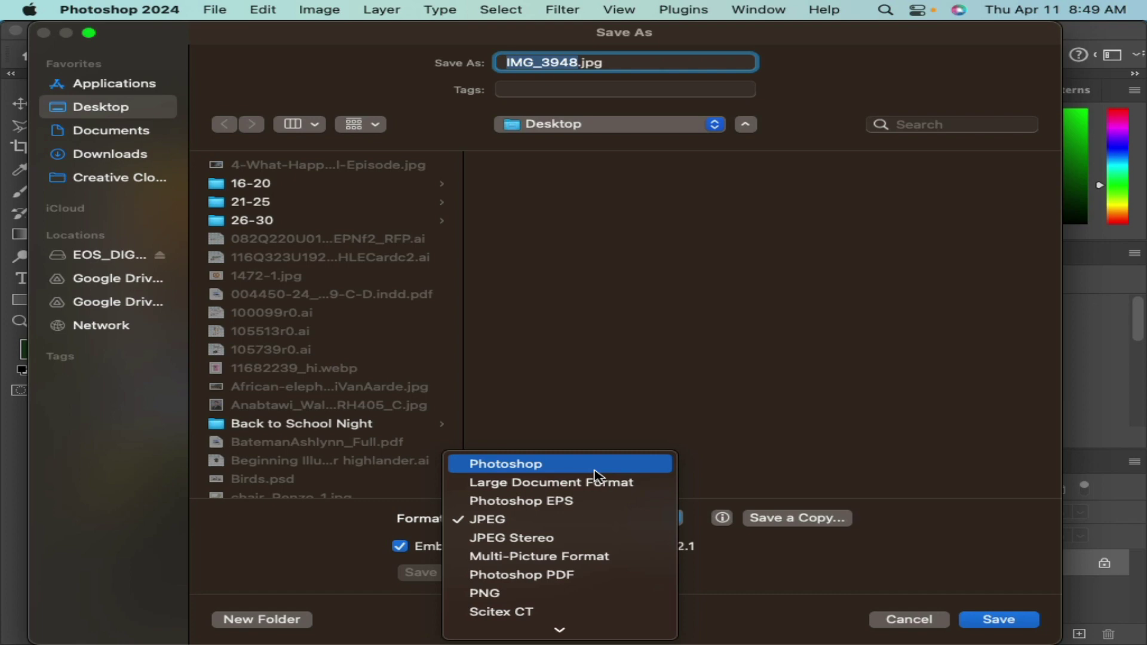
left_click(893, 623)
left_click(893, 623)
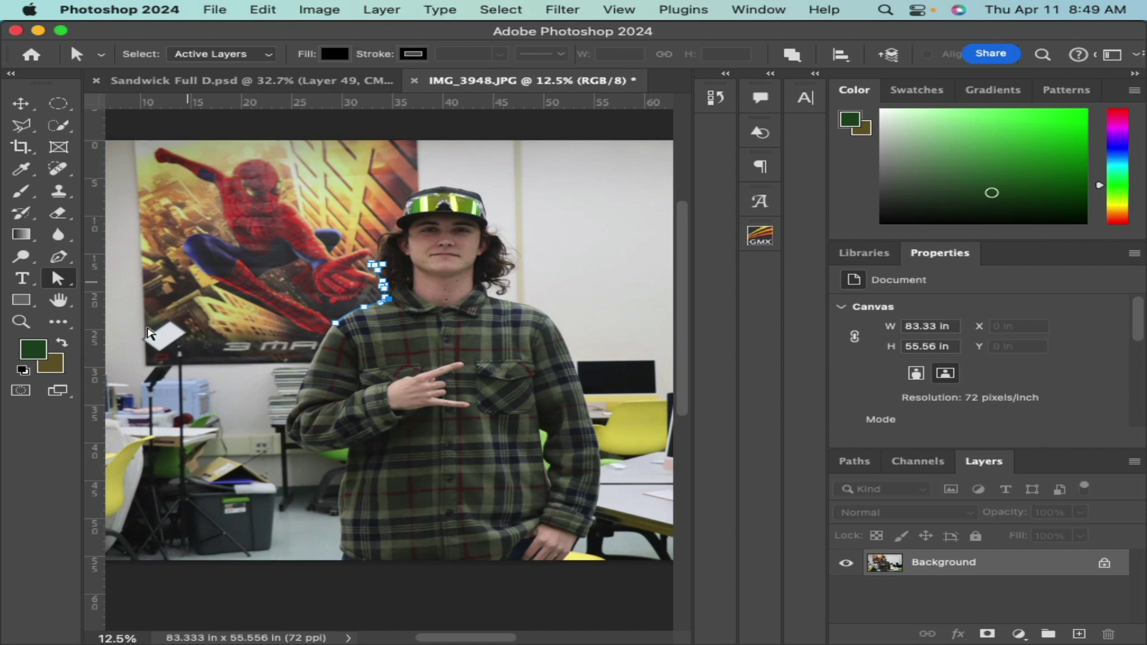
Step: Examine the path along the shoulder edge near the collar at 300% with the Zoom Tool
left_click(20, 322)
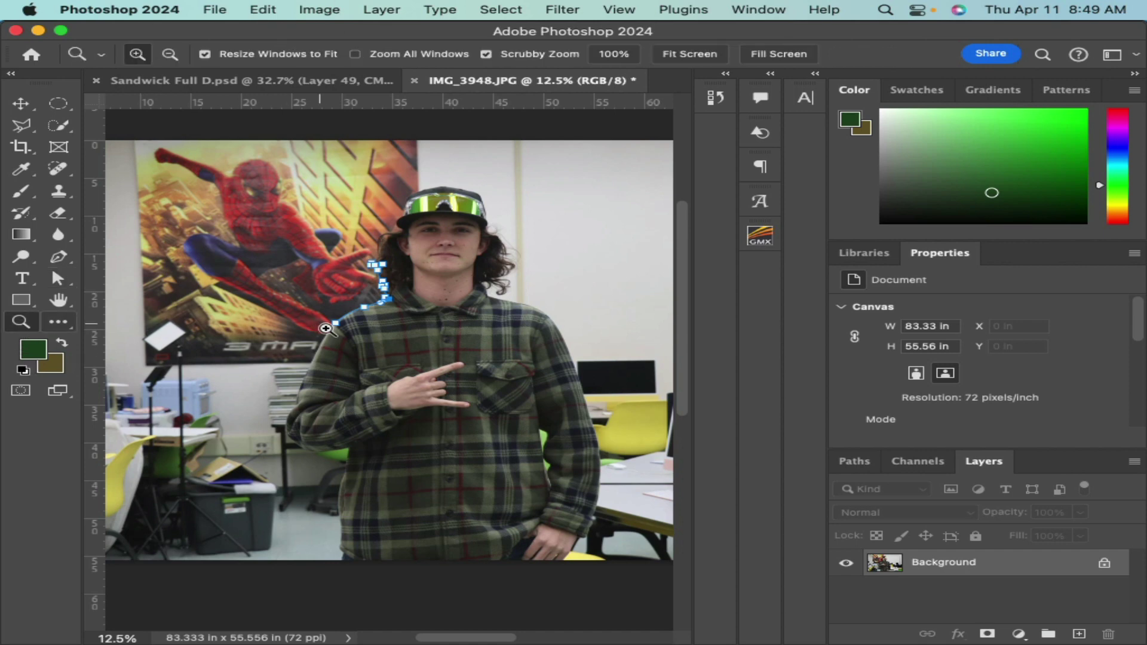
left_click(385, 303)
left_click(385, 303)
left_click(385, 303)
left_click(385, 303)
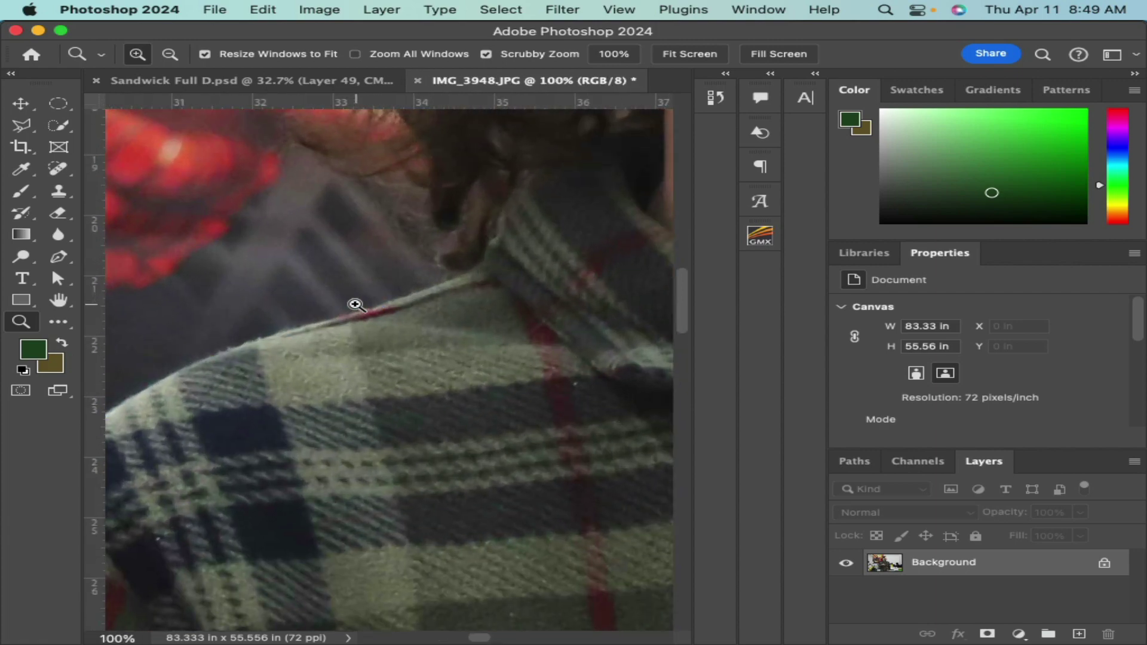
left_click(386, 303)
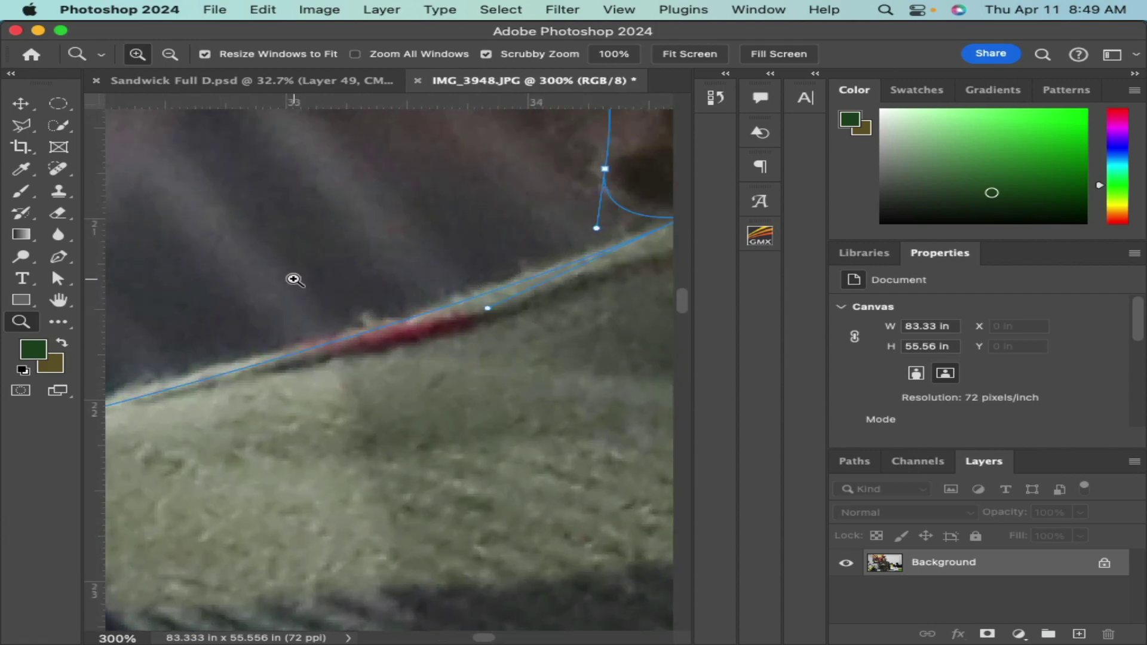
mouse_move(771, 621)
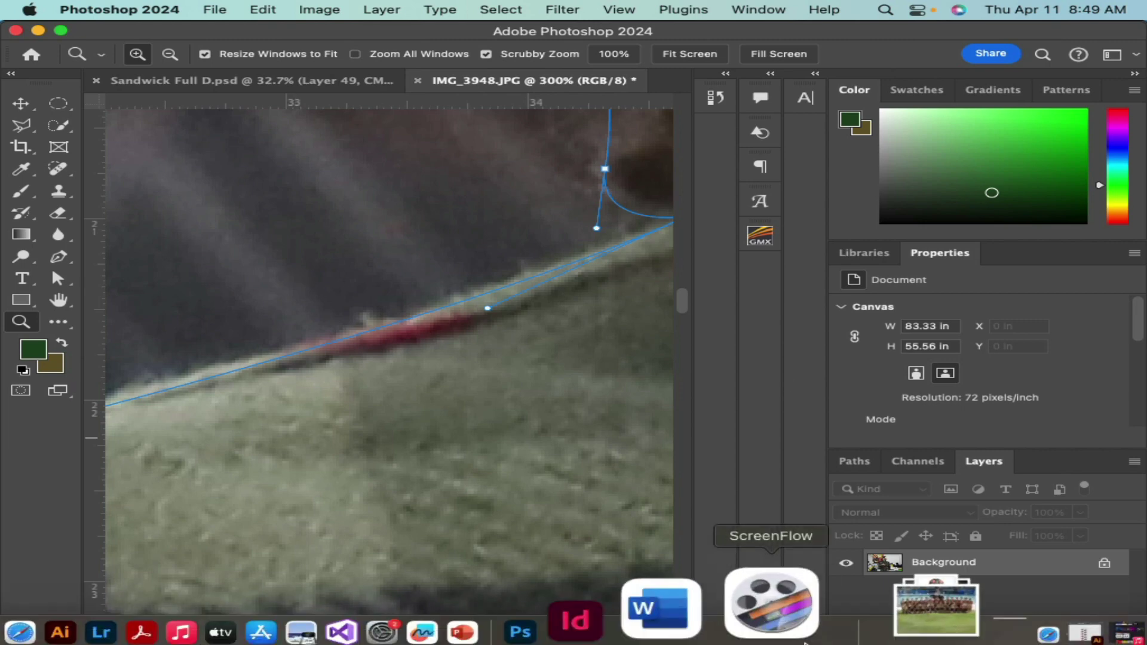